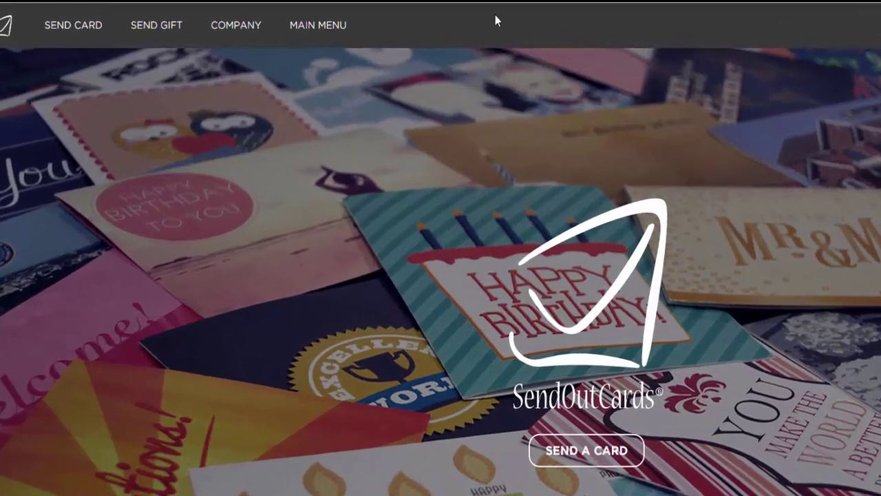
- Start a new campaign from the Campaign Manager in the main menu
{"action": "left_click", "coordinate": [248, 24]}
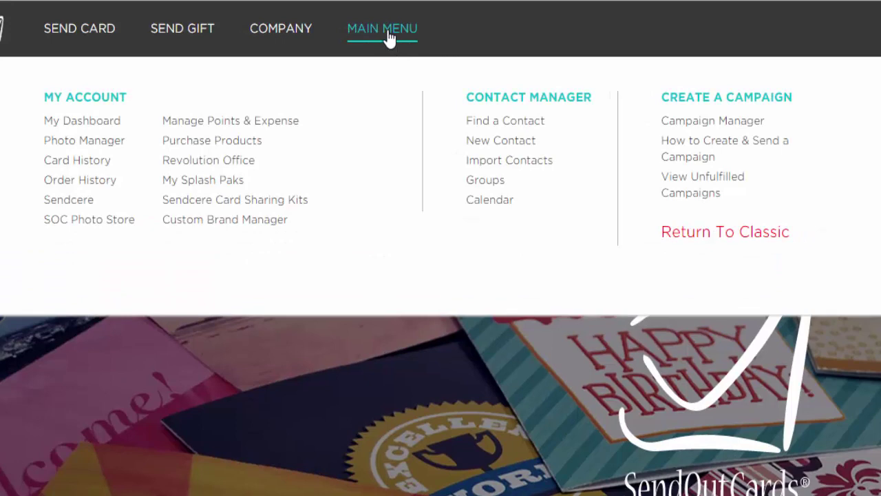
{"action": "left_click", "coordinate": [740, 124]}
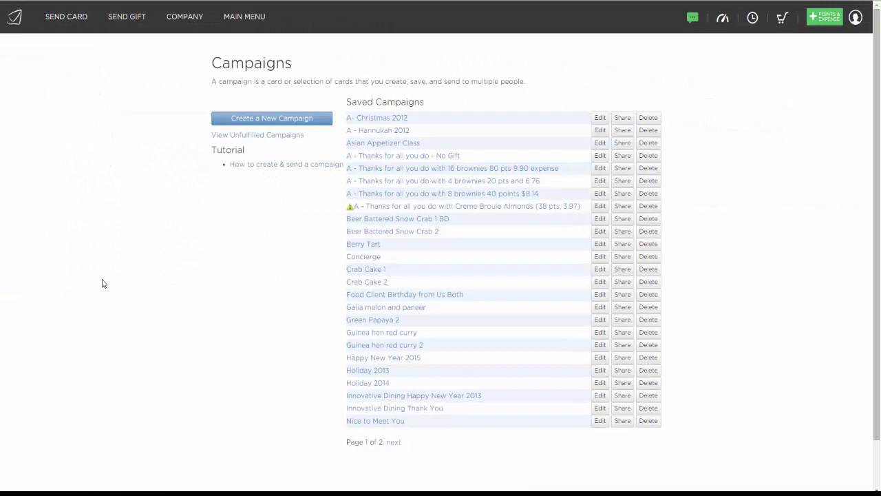
{"action": "left_click", "coordinate": [280, 119]}
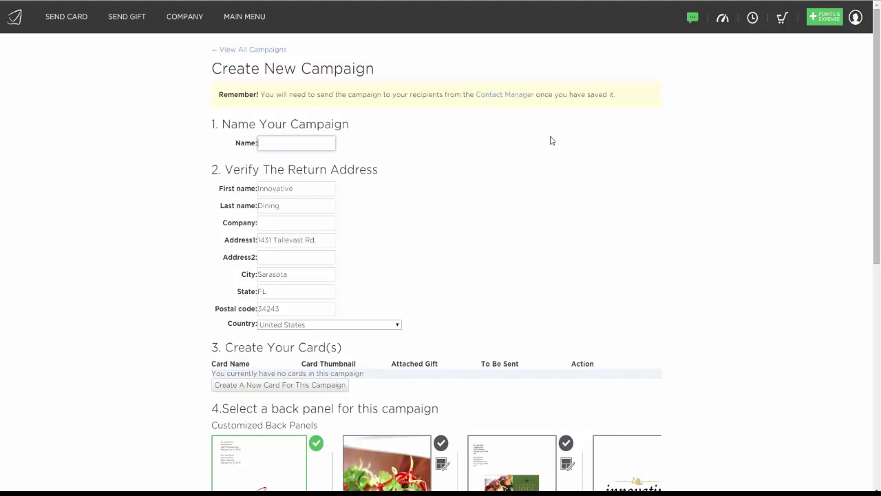
- Enter 'Bday Clients' as the campaign name and select the plain Innovative Dining logo back panel
{"action": "type", "text": "Bday Clients"}
{"action": "scroll", "coordinate": [879, 105], "scroll_direction": "down", "scroll_amount": 3}
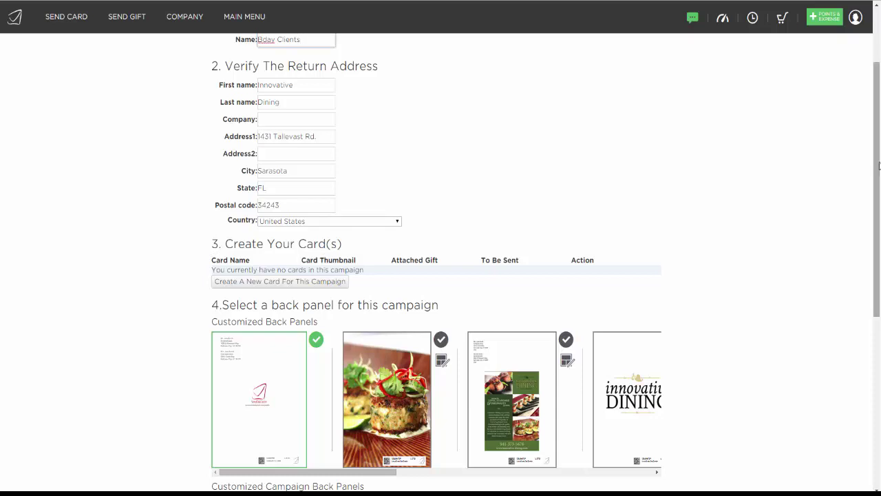
{"action": "left_click_drag", "start_coordinate": [878, 165], "coordinate": [878, 254]}
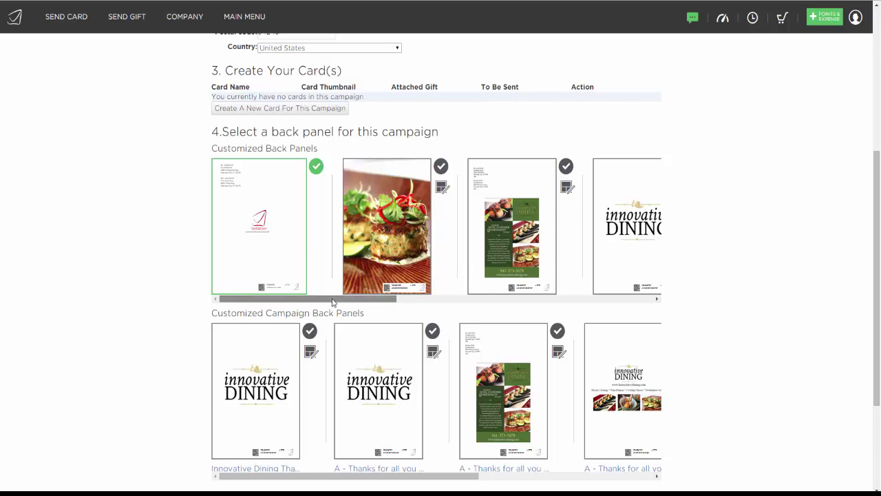
{"action": "left_click_drag", "start_coordinate": [333, 302], "coordinate": [413, 301]}
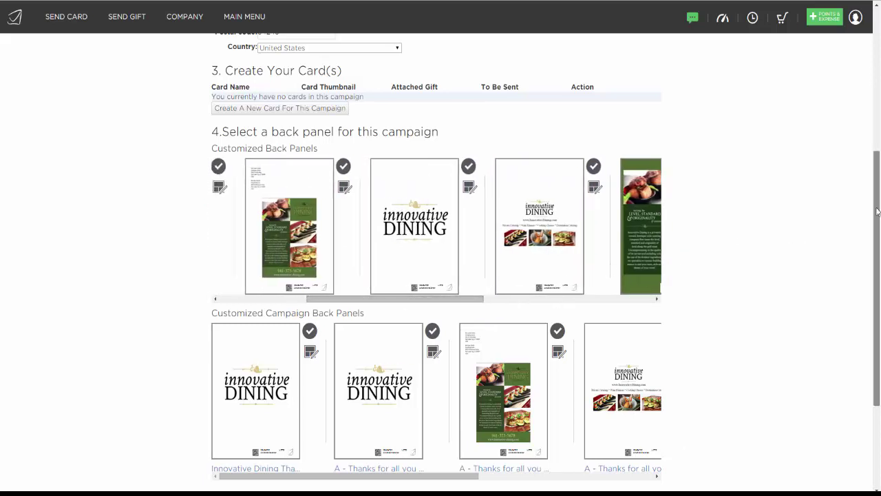
{"action": "scroll", "coordinate": [877, 212], "scroll_direction": "down", "scroll_amount": 1}
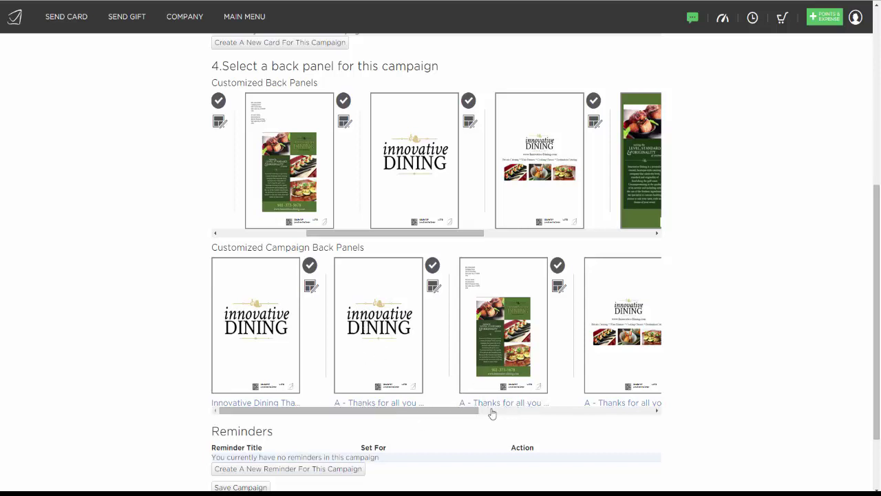
{"action": "left_click_drag", "start_coordinate": [446, 414], "coordinate": [625, 410]}
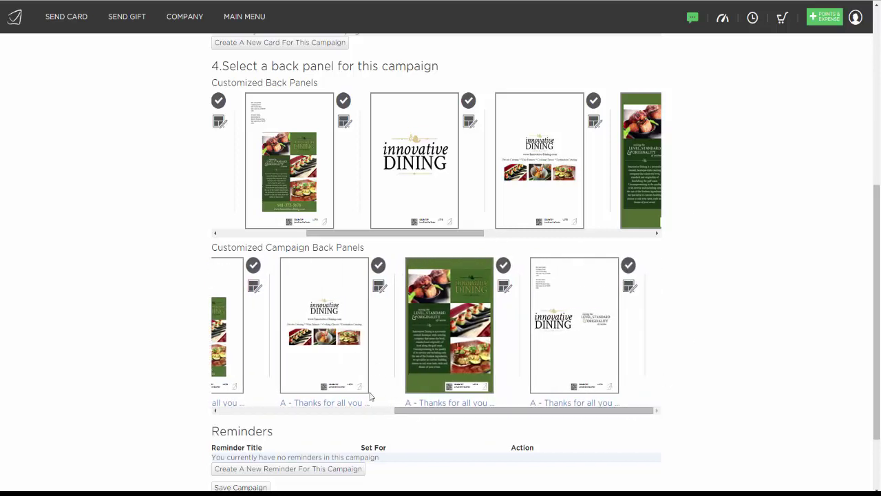
{"action": "left_click_drag", "start_coordinate": [440, 415], "coordinate": [262, 415]}
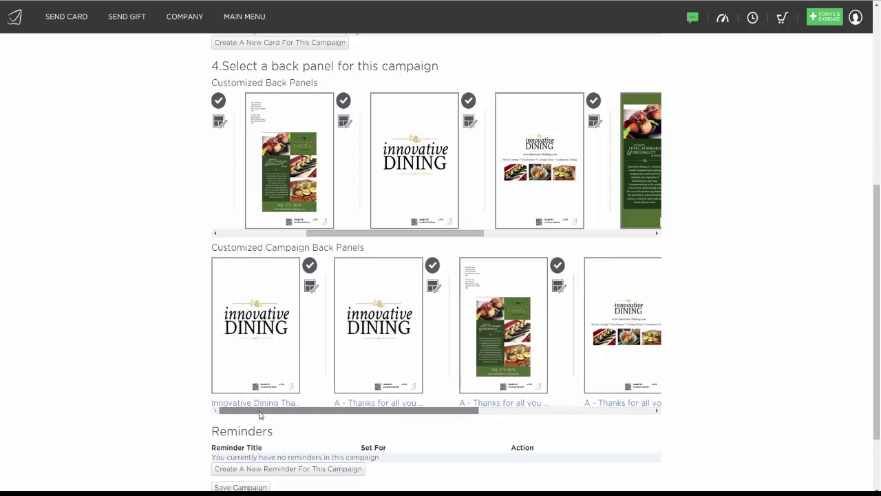
{"action": "left_click_drag", "start_coordinate": [340, 235], "coordinate": [358, 235]}
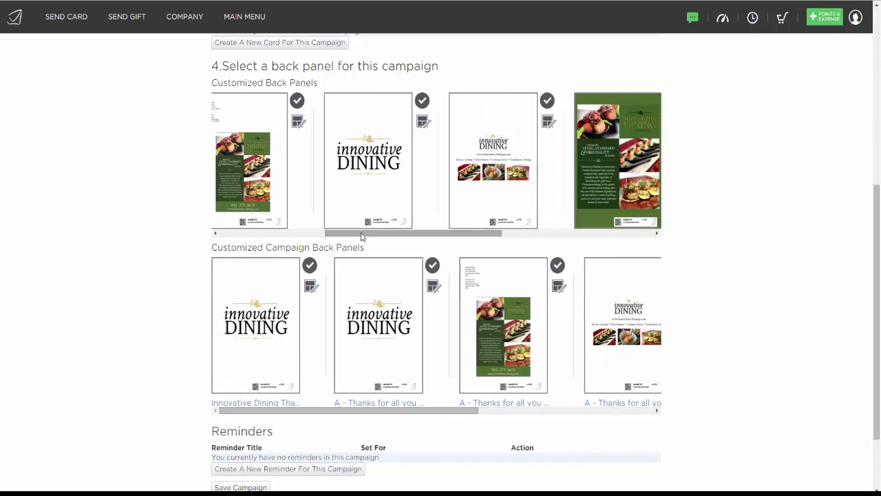
{"action": "left_click", "coordinate": [421, 101]}
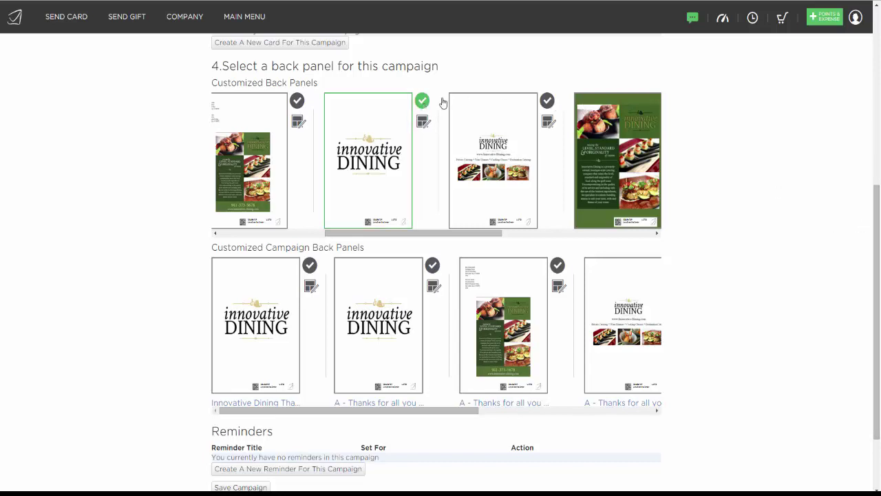
{"action": "left_click_drag", "start_coordinate": [878, 227], "coordinate": [878, 298]}
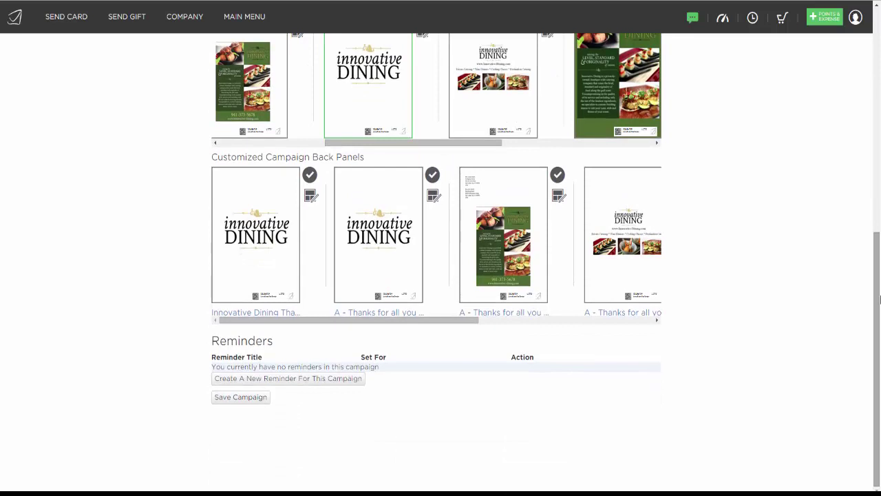
- Save the Bday Clients campaign and start adding its first card
{"action": "left_click", "coordinate": [246, 404]}
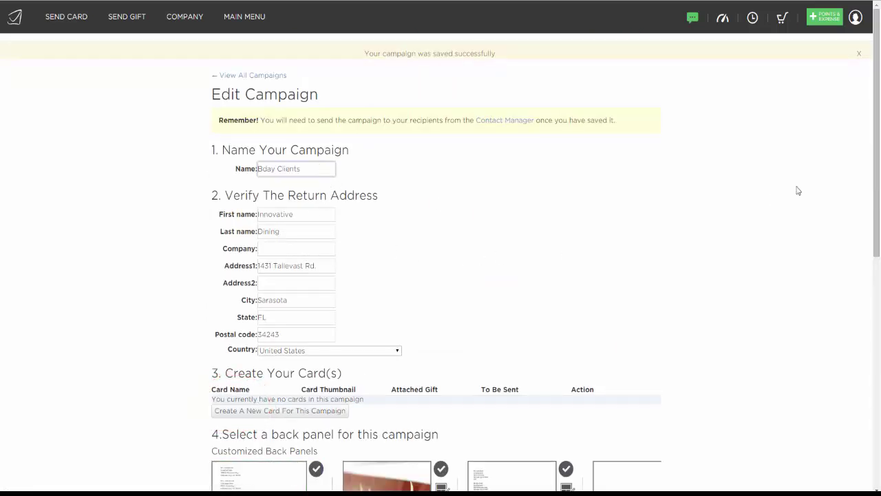
{"action": "scroll", "coordinate": [757, 199], "scroll_direction": "down", "scroll_amount": 3}
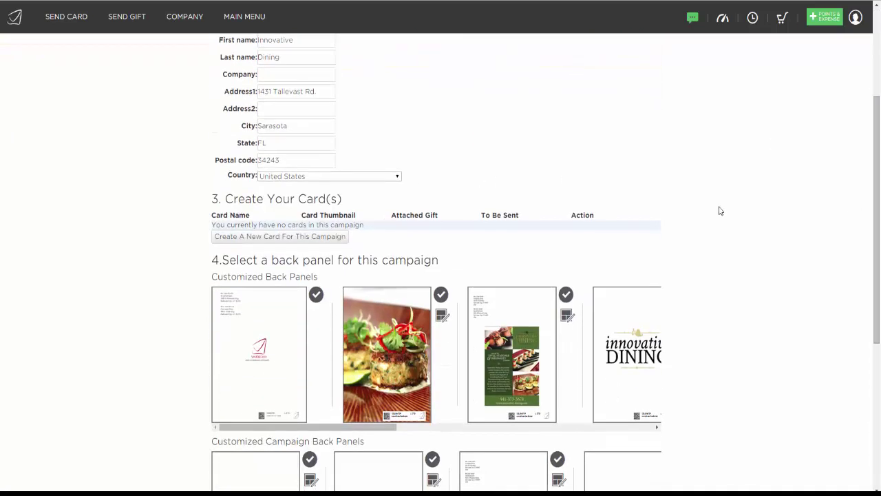
{"action": "left_click", "coordinate": [293, 237]}
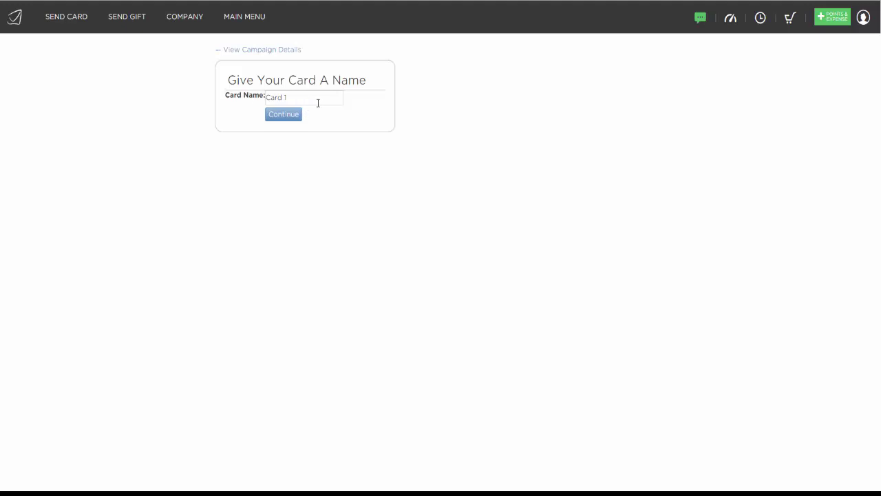
- Keep the name Card 1 and make the Happy Birthday design a 2-panel card
{"action": "left_click", "coordinate": [288, 119]}
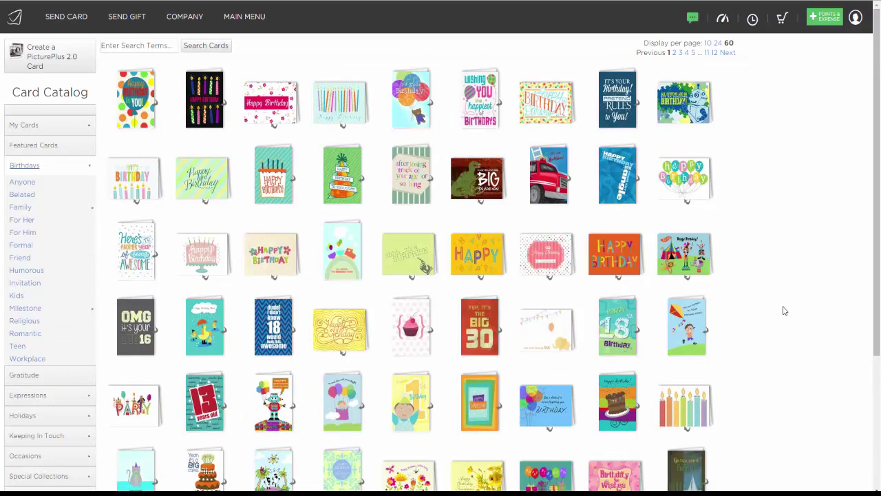
{"action": "left_click", "coordinate": [269, 264]}
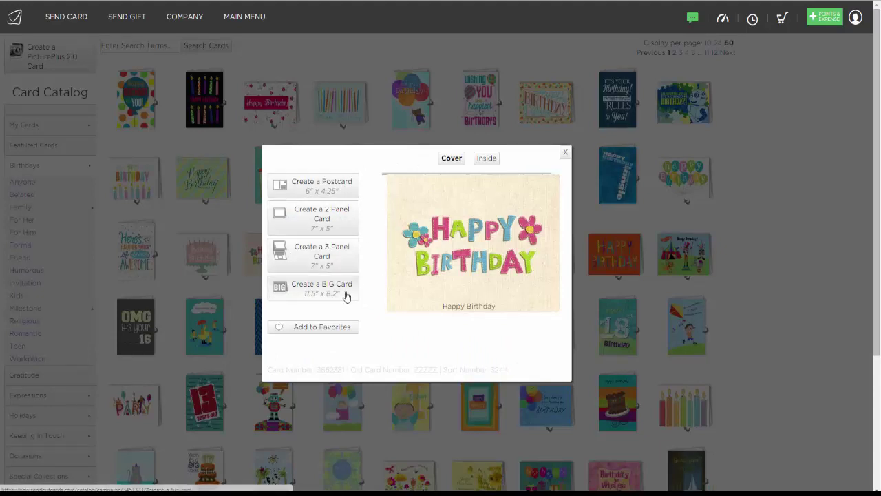
{"action": "left_click", "coordinate": [327, 218]}
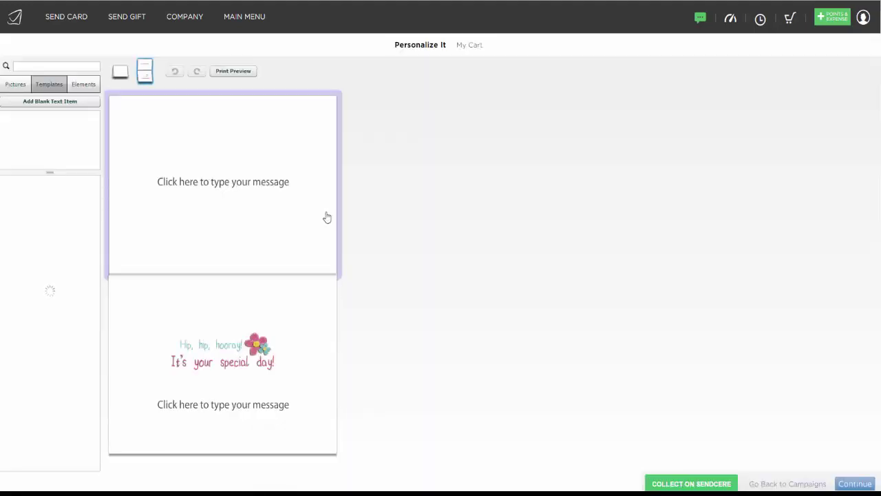
- Fill the inside message with the recipient's First Name and the pasted birthday greeting, then continue
{"action": "left_click", "coordinate": [155, 401]}
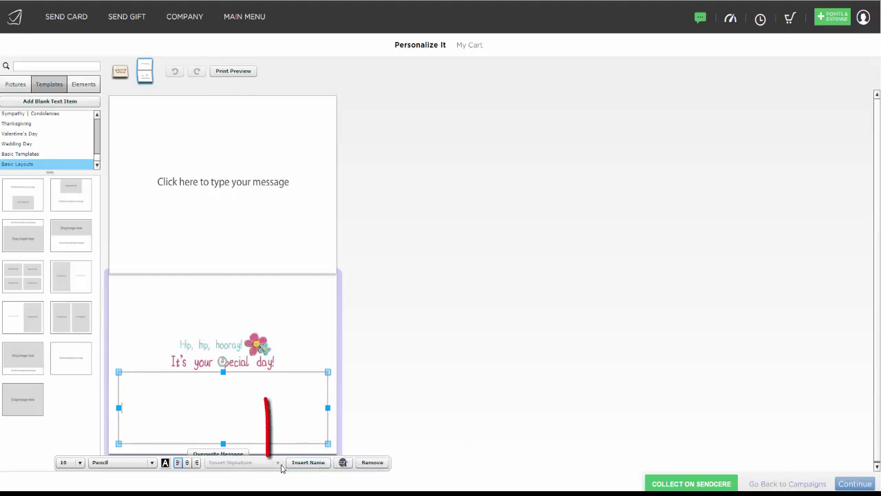
{"action": "left_click", "coordinate": [308, 463]}
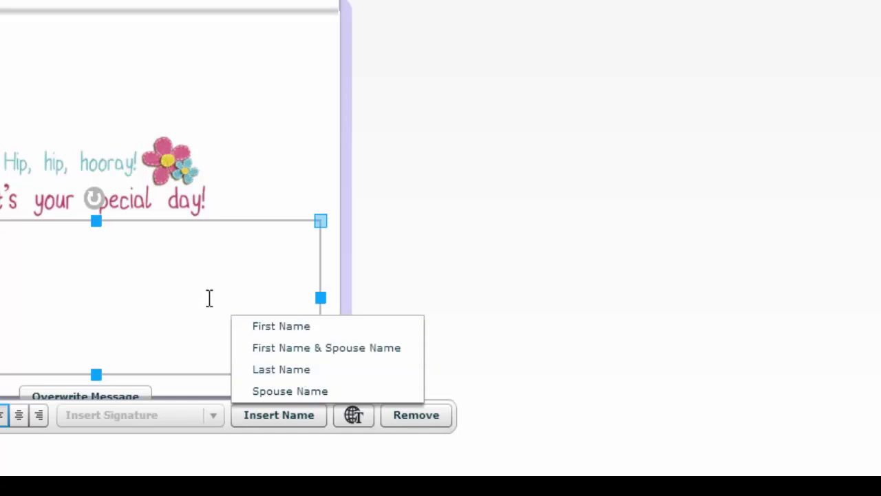
{"action": "left_click", "coordinate": [328, 329]}
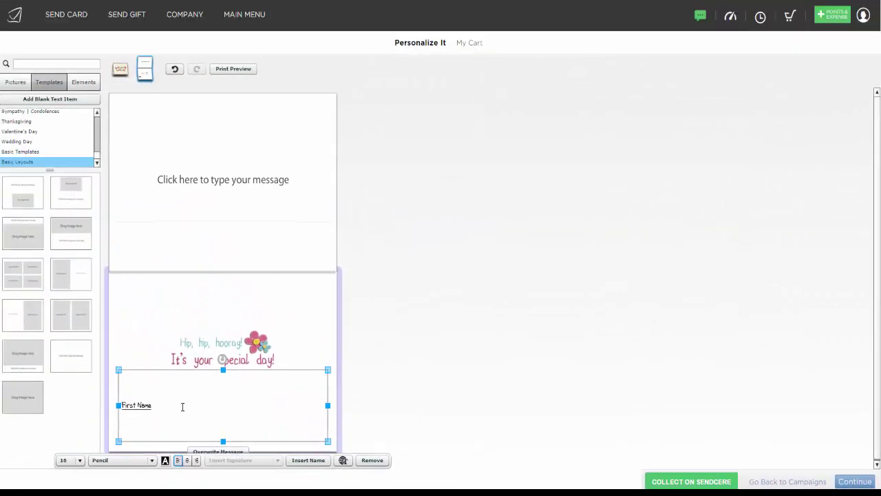
{"action": "key", "text": "Return"}
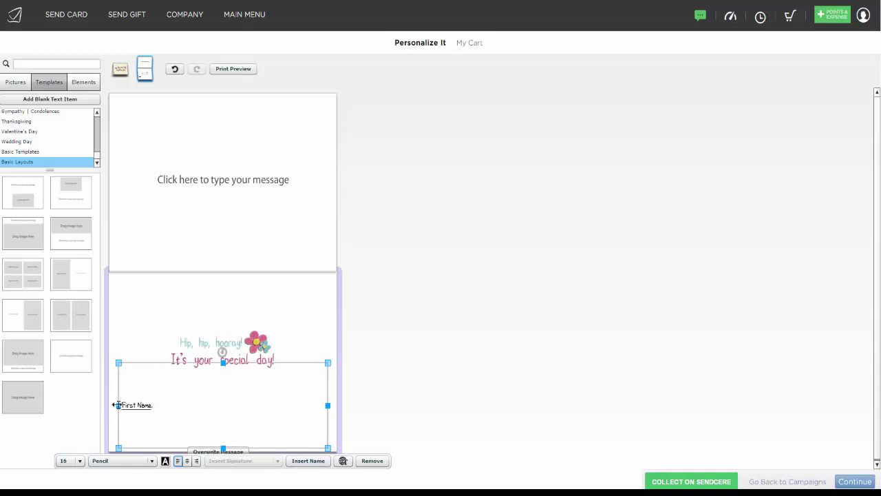
{"action": "type", "text": "Happy Birthday!!  Thinking of you.  Hope it's a great one! Warmest regards, All of us at Innovative Dining"}
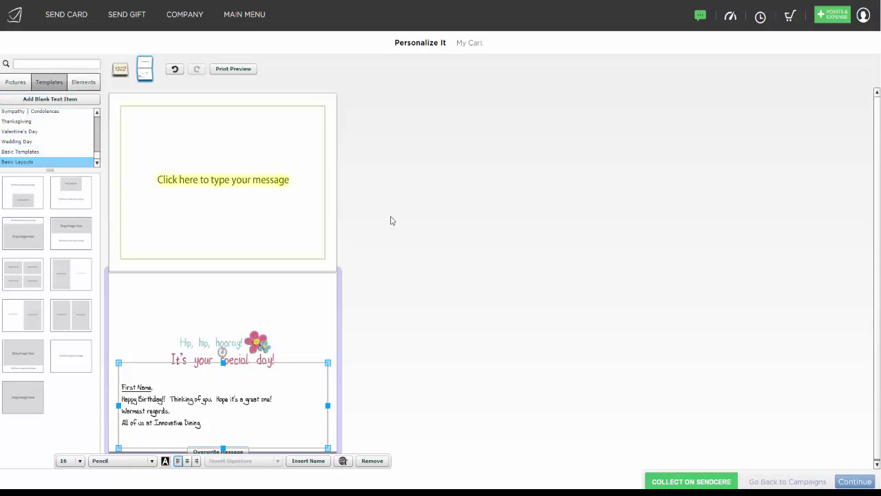
{"action": "left_click", "coordinate": [471, 219]}
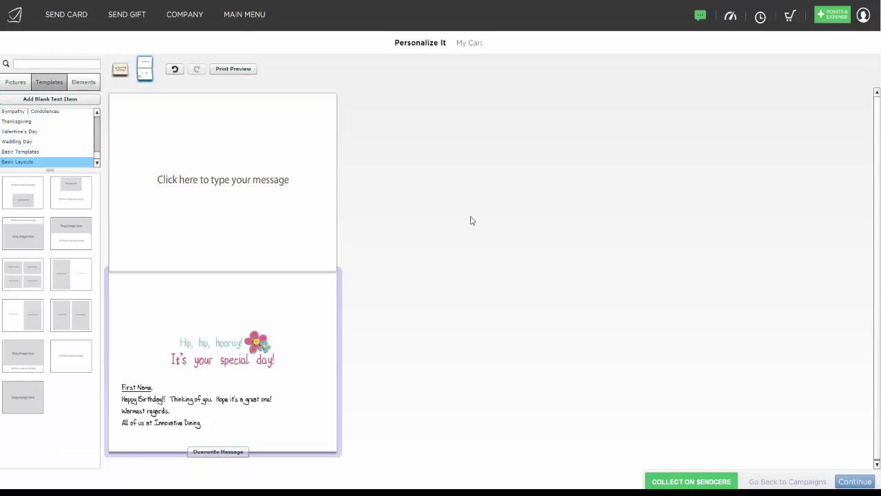
{"action": "left_click", "coordinate": [855, 482]}
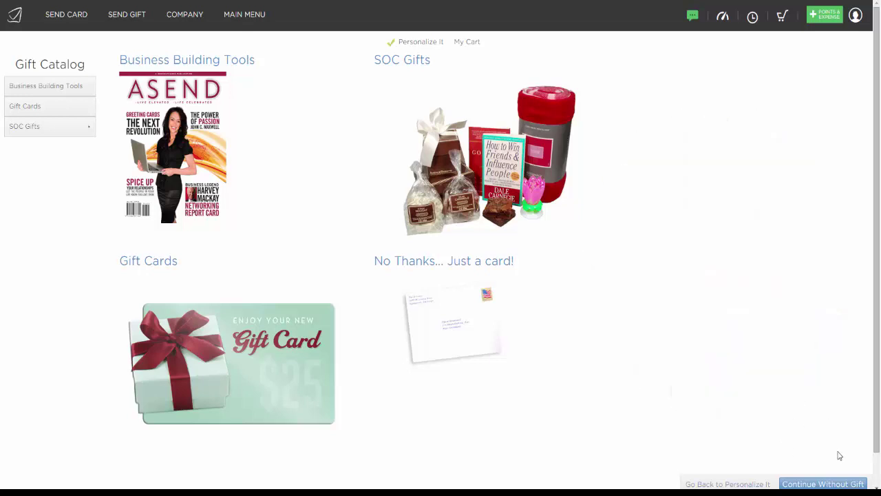
- Skip attaching a gift and proceed to the card's delivery settings
{"action": "left_click", "coordinate": [838, 484]}
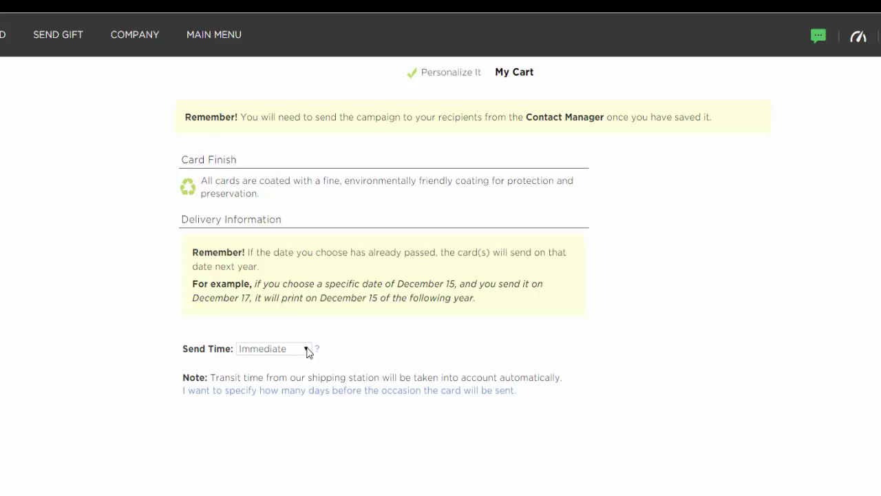
- Set Card 1's send time to Birthday and save it back to the campaign
{"action": "left_click", "coordinate": [307, 350]}
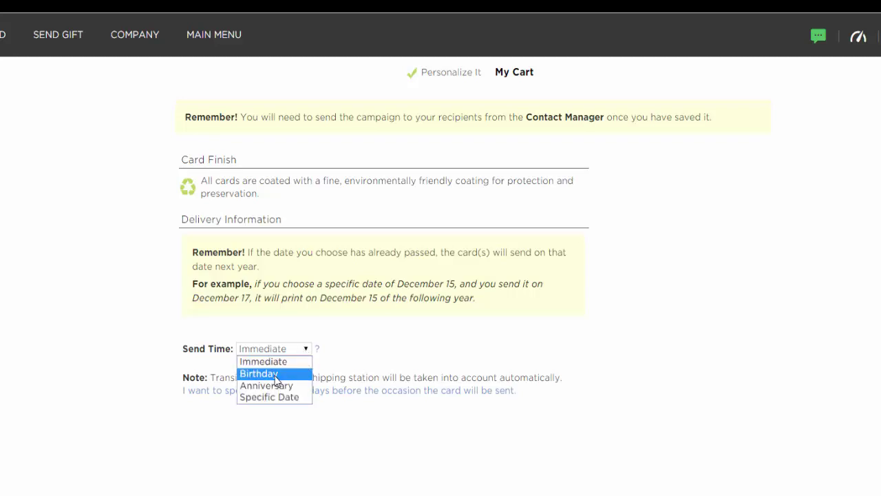
{"action": "left_click", "coordinate": [274, 373]}
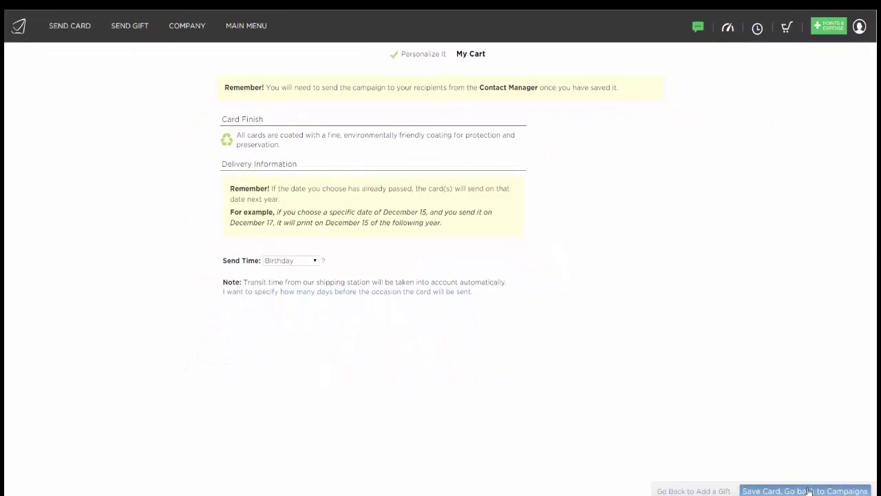
{"action": "left_click", "coordinate": [806, 490]}
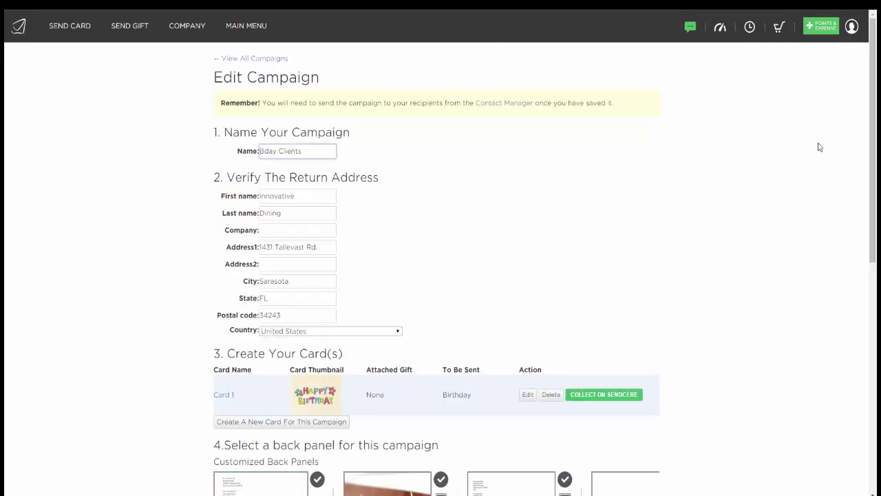
- Scroll the Bday Clients page back to the top and bring up the main menu's Contact Manager options
{"action": "left_click_drag", "start_coordinate": [873, 144], "coordinate": [874, 191]}
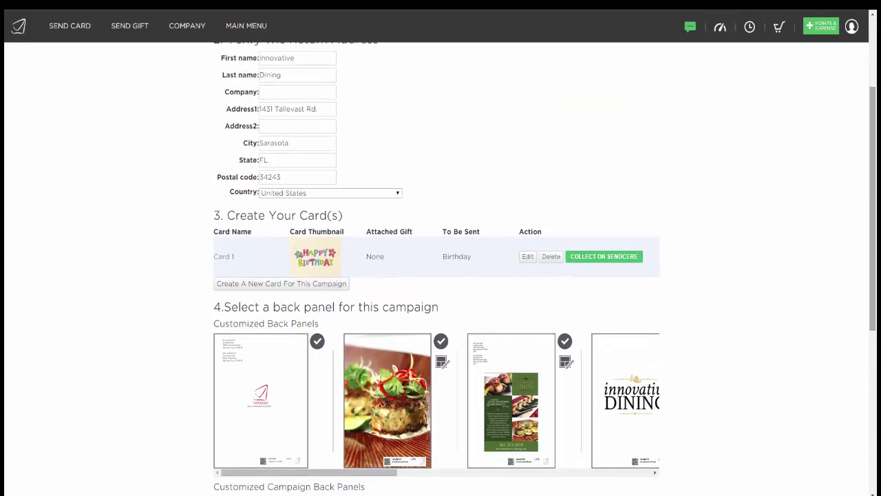
{"action": "left_click_drag", "start_coordinate": [873, 239], "coordinate": [874, 324]}
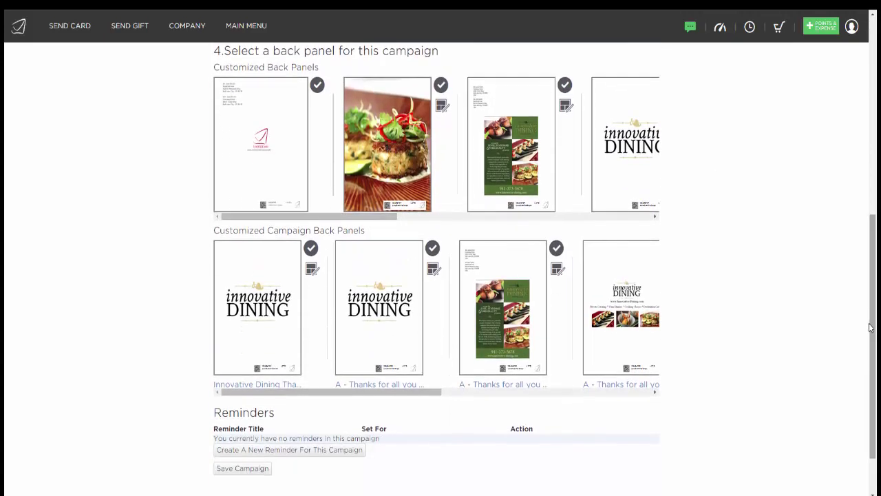
{"action": "left_click_drag", "start_coordinate": [401, 391], "coordinate": [635, 409]}
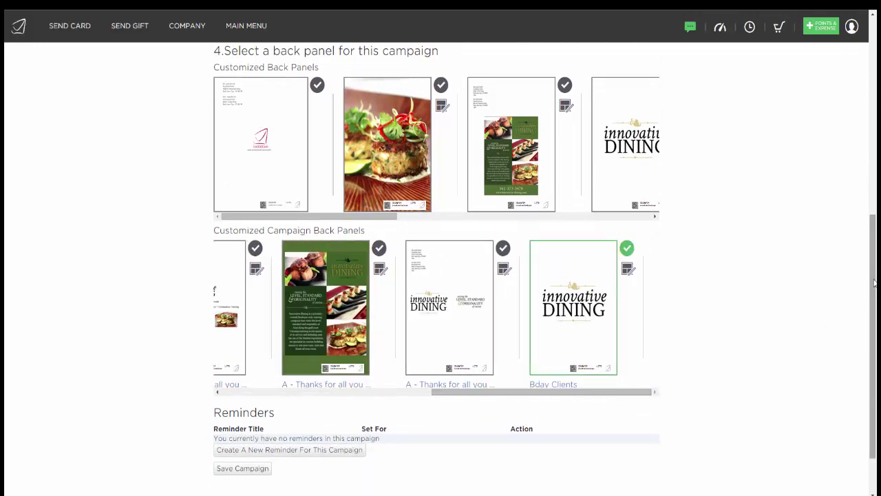
{"action": "left_click_drag", "start_coordinate": [874, 283], "coordinate": [874, 70]}
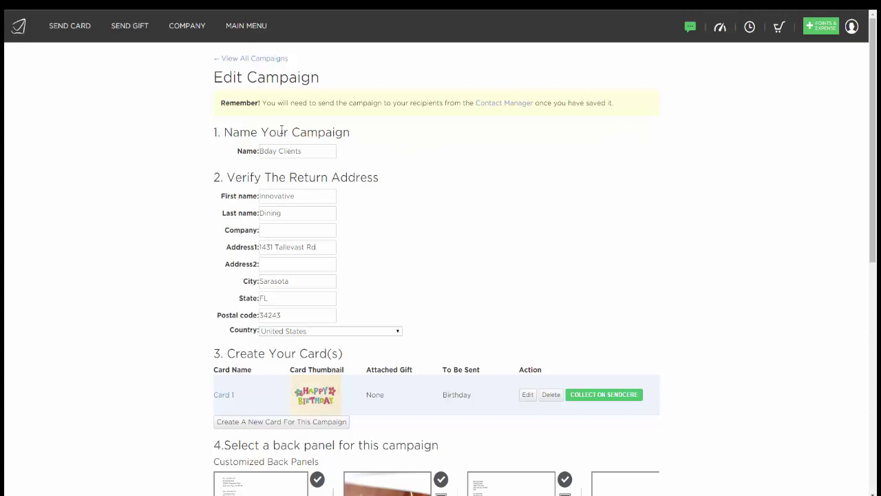
{"action": "mouse_move", "coordinate": [253, 26]}
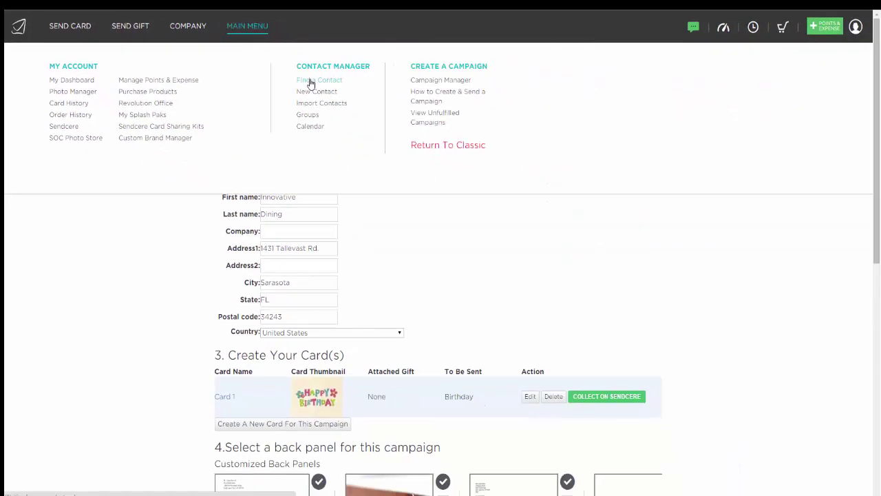
- Use Find a Contact to search for contacts with July birthdays
{"action": "left_click", "coordinate": [310, 82]}
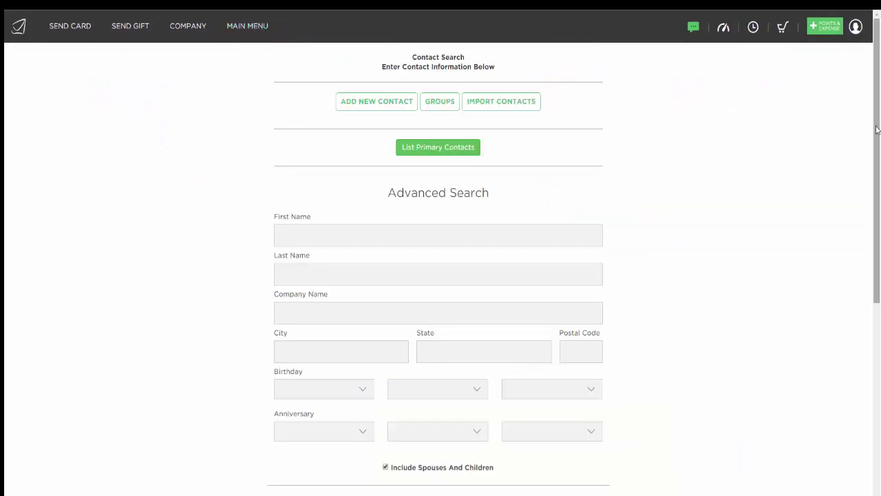
{"action": "left_click_drag", "start_coordinate": [877, 128], "coordinate": [877, 201]}
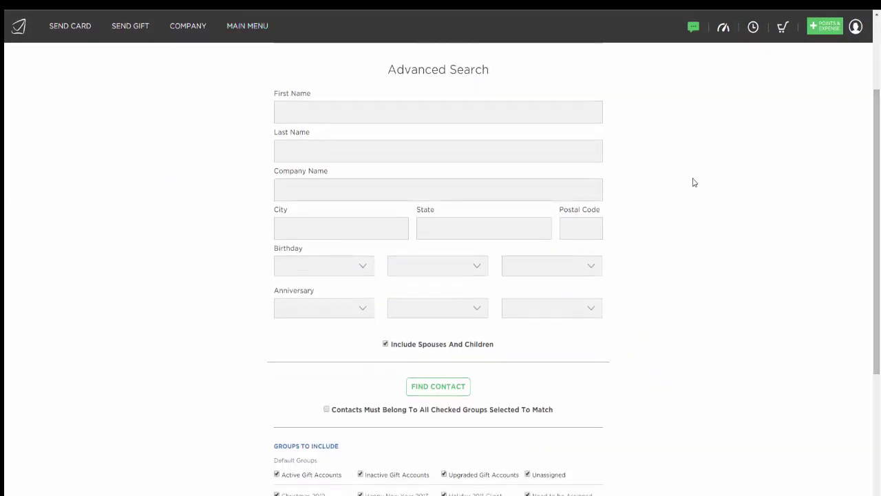
{"action": "left_click", "coordinate": [362, 267]}
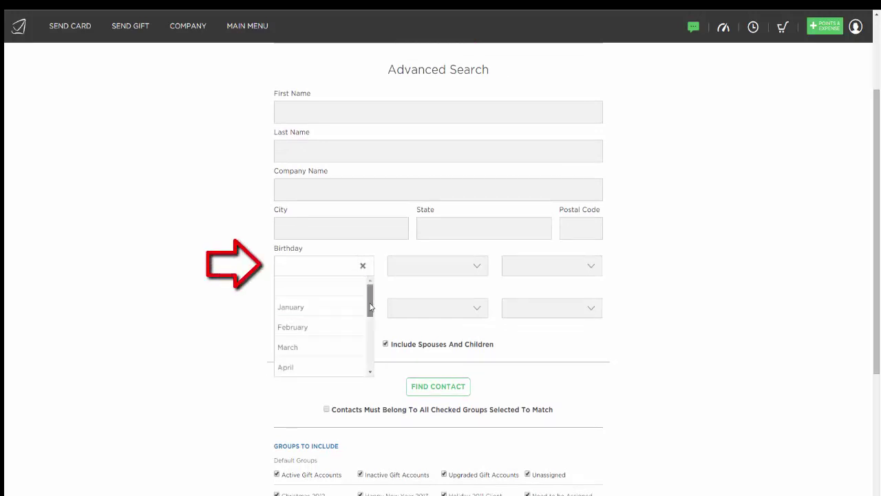
{"action": "left_click_drag", "start_coordinate": [370, 300], "coordinate": [371, 344]}
{"action": "left_click", "coordinate": [334, 311]}
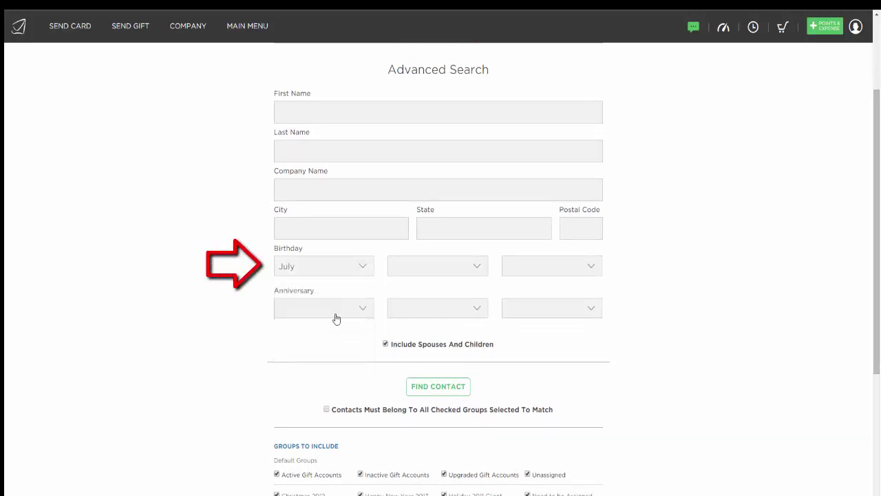
{"action": "left_click", "coordinate": [447, 389]}
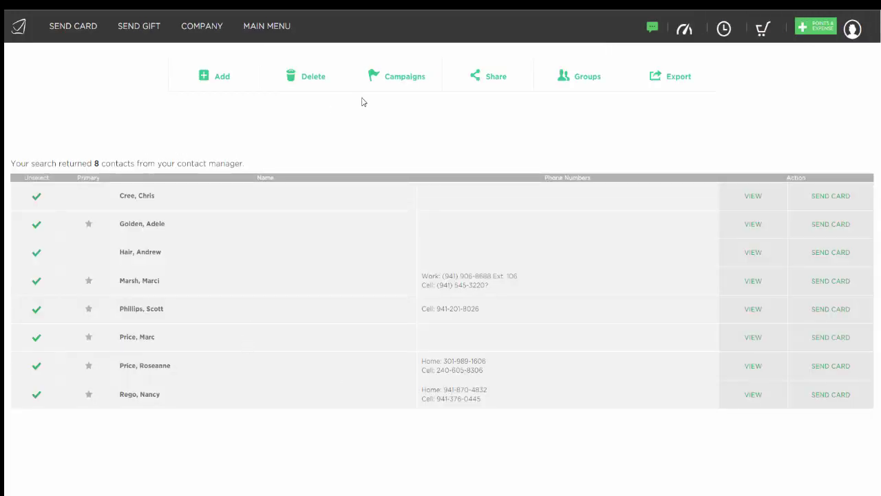
- Pick the Bday Clients campaign to send to the 8 checked July-birthday contacts
{"action": "left_click", "coordinate": [407, 80]}
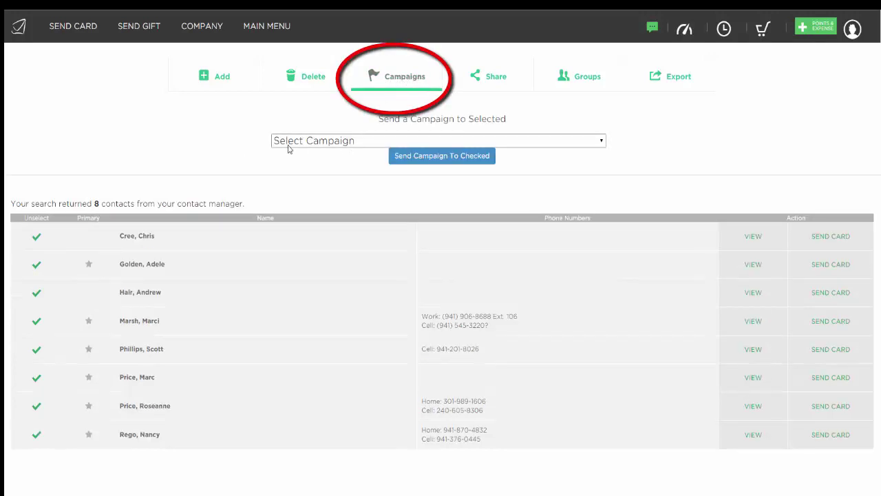
{"action": "left_click", "coordinate": [350, 142]}
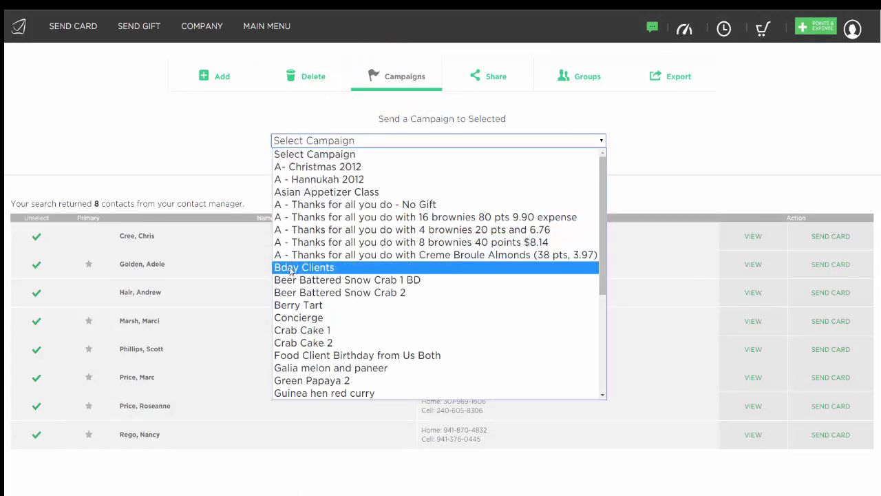
{"action": "left_click", "coordinate": [316, 270]}
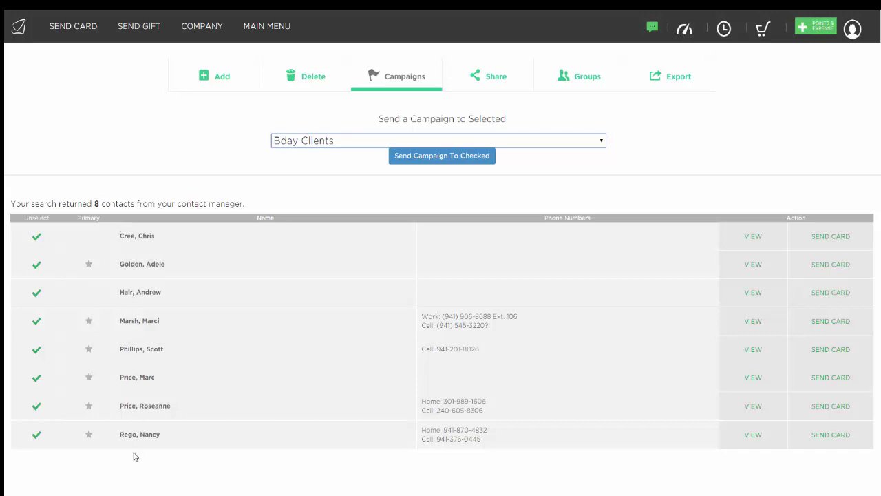
{"action": "left_click", "coordinate": [276, 28]}
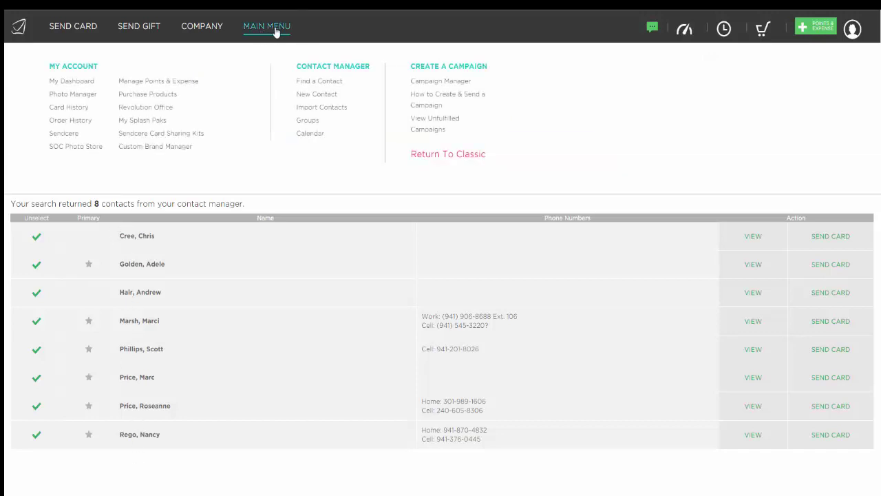
- Pass through the Saved Campaigns list, then return to a blank Contact Search form
{"action": "left_click", "coordinate": [431, 83]}
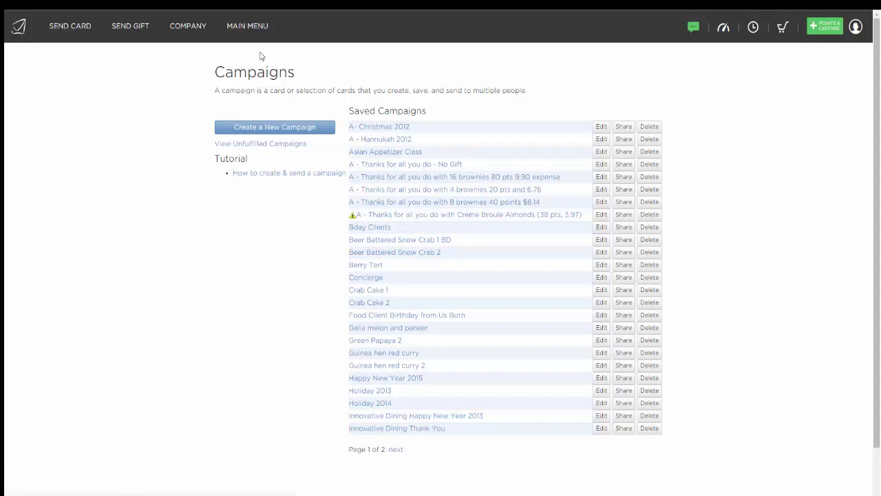
{"action": "left_click", "coordinate": [250, 31]}
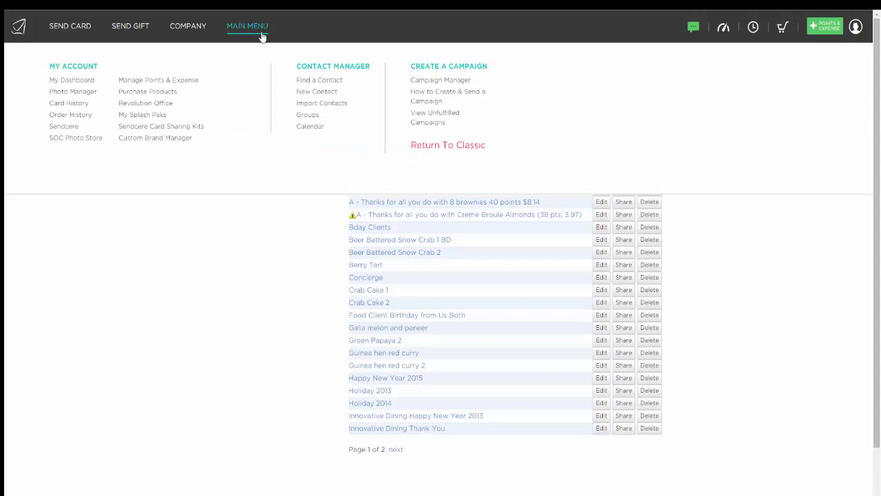
{"action": "left_click", "coordinate": [306, 82]}
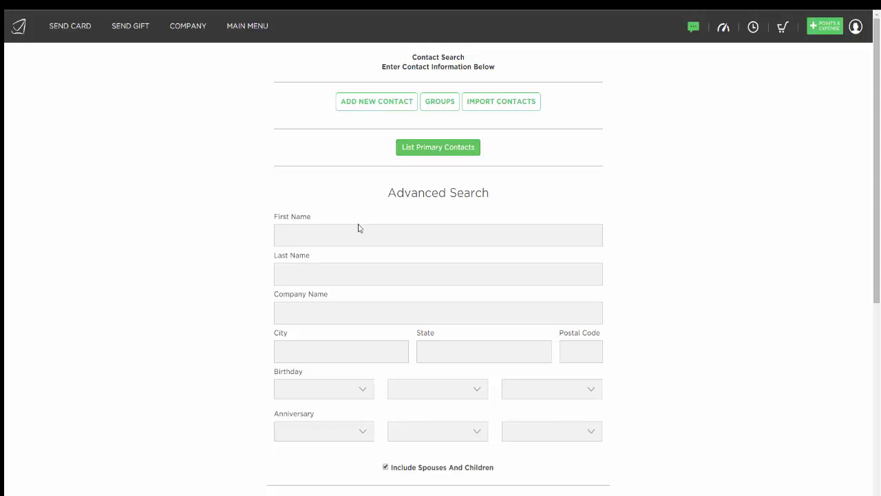
- Search contacts by first name and open the second matching contact's record
{"action": "left_click", "coordinate": [339, 234]}
{"action": "type", "text": "Jules"}
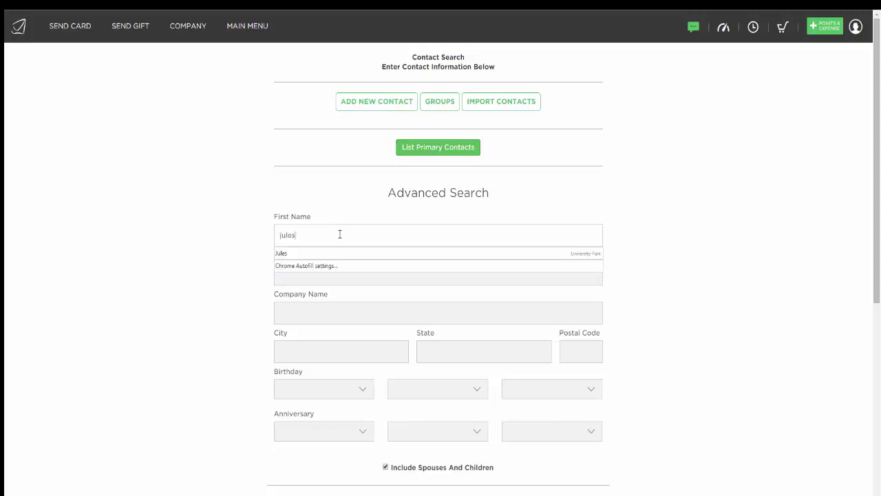
{"action": "key", "text": "Return"}
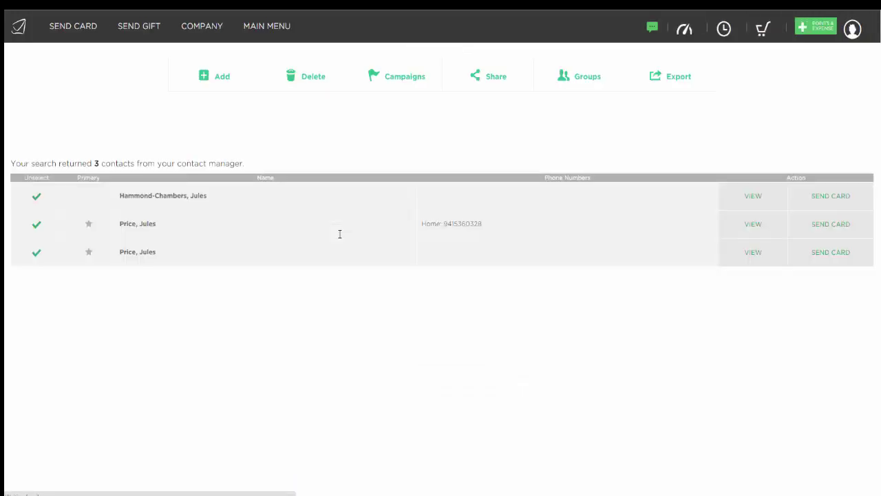
{"action": "left_click", "coordinate": [756, 229]}
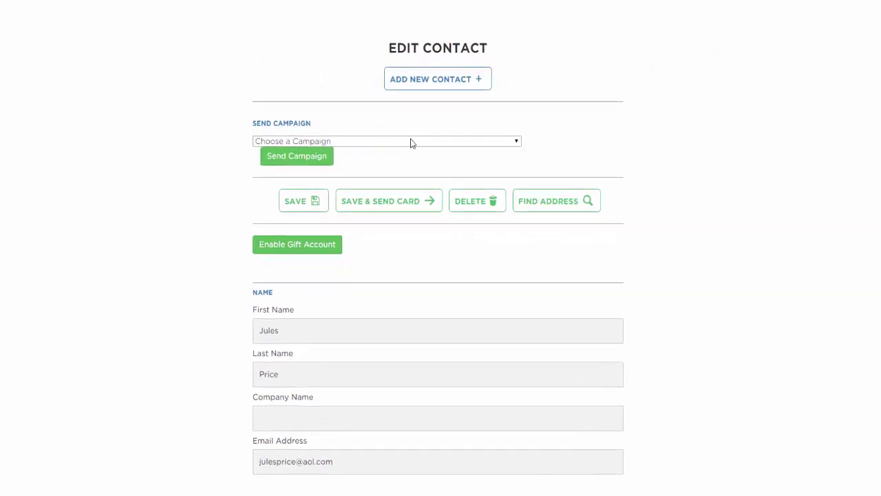
- Send the 'A - Thanks for all you do - No Gift' campaign to this contact and confirm
{"action": "left_click", "coordinate": [413, 143]}
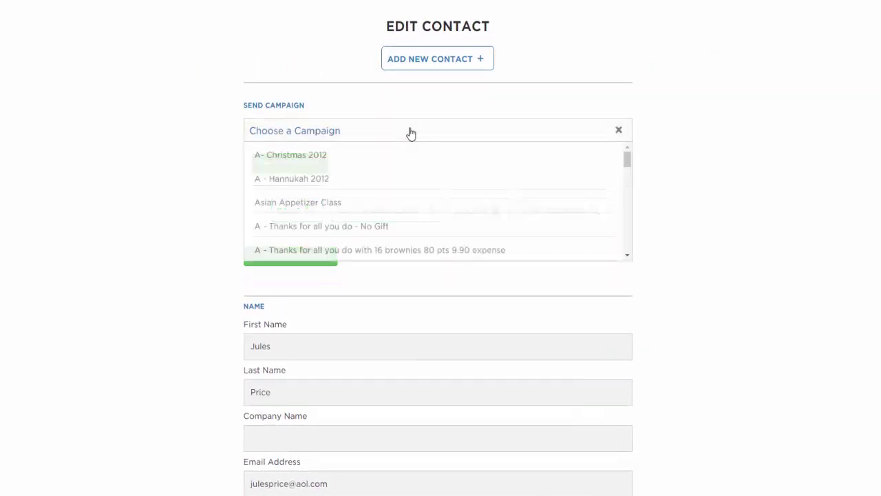
{"action": "left_click", "coordinate": [475, 226]}
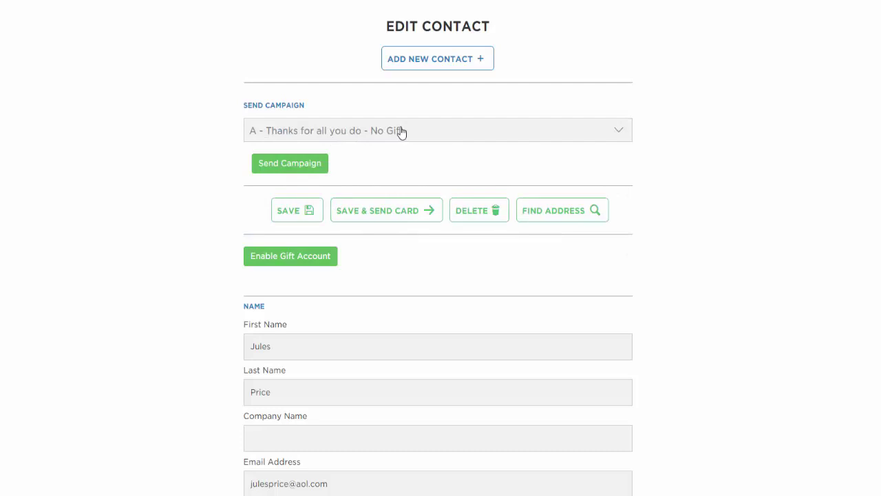
{"action": "left_click", "coordinate": [297, 170]}
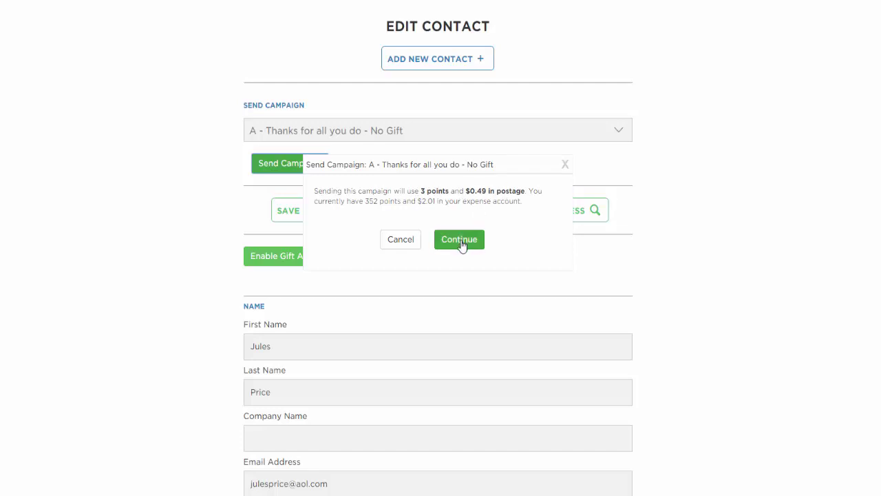
{"action": "left_click", "coordinate": [565, 167]}
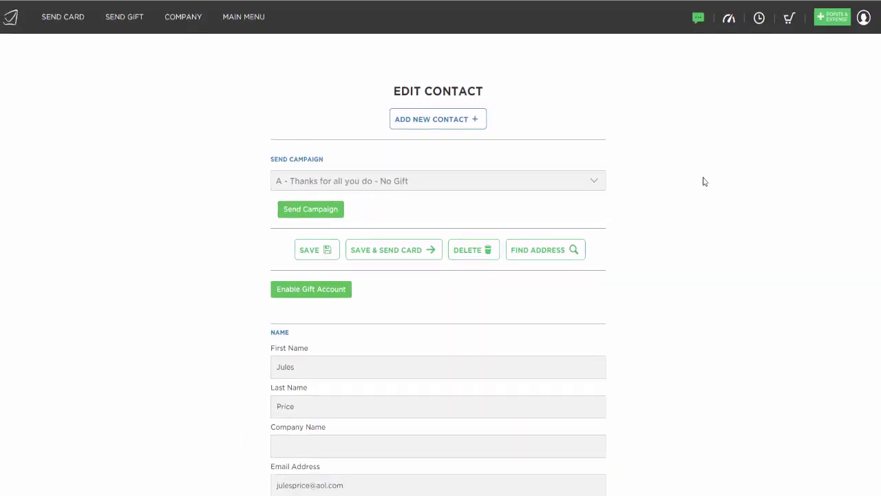
- Open the 'A - Thanks for all you do - No Gift' campaign from Campaign Manager and start a new card
{"action": "left_click", "coordinate": [243, 16]}
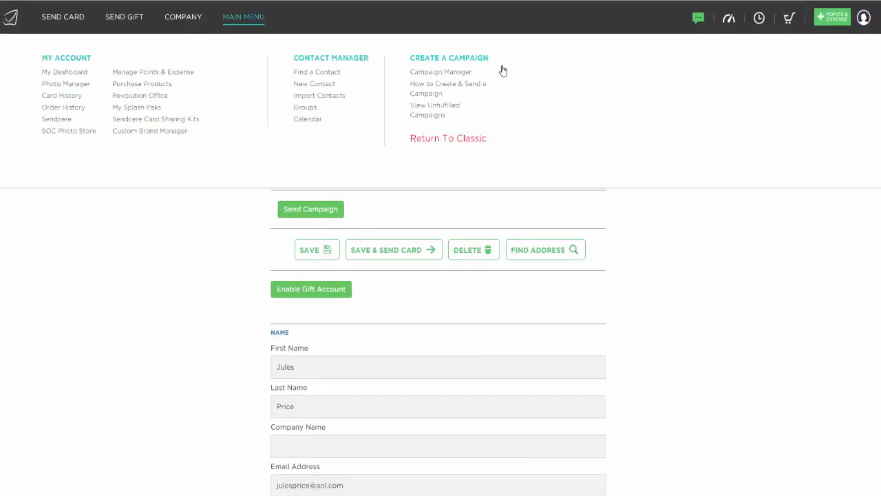
{"action": "left_click", "coordinate": [429, 73]}
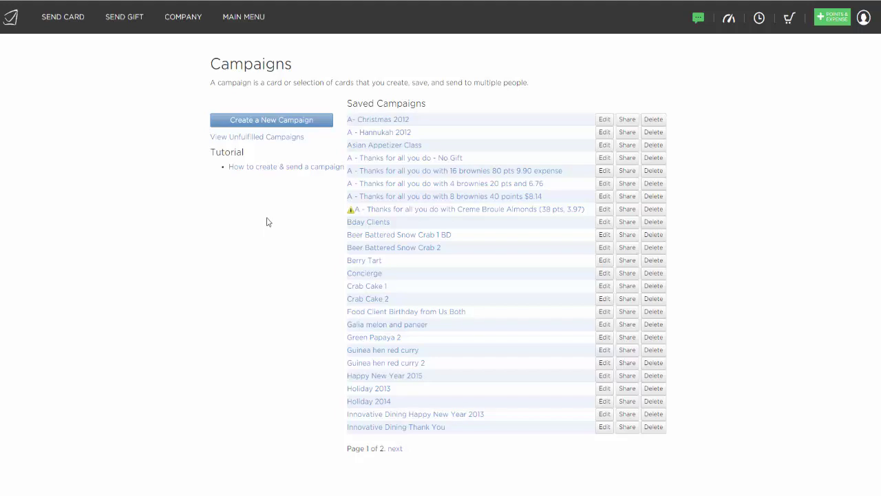
{"action": "left_click", "coordinate": [410, 162]}
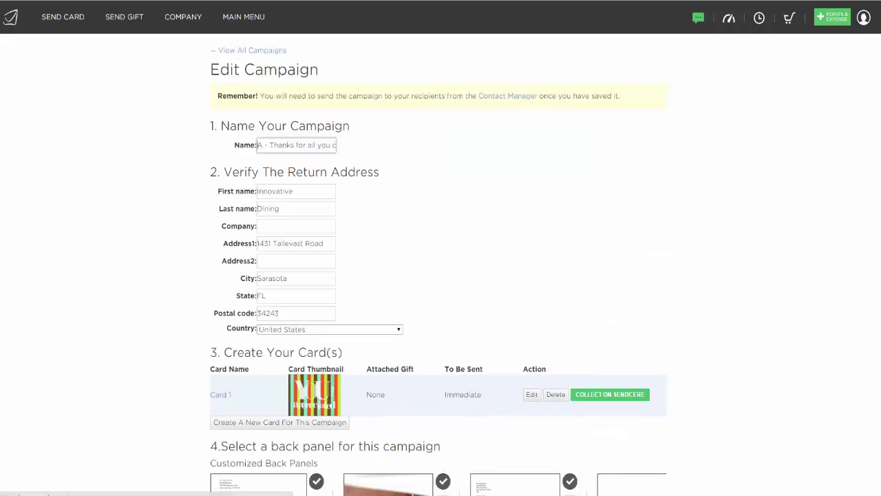
{"action": "scroll", "coordinate": [438, 275], "scroll_direction": "down", "scroll_amount": 3}
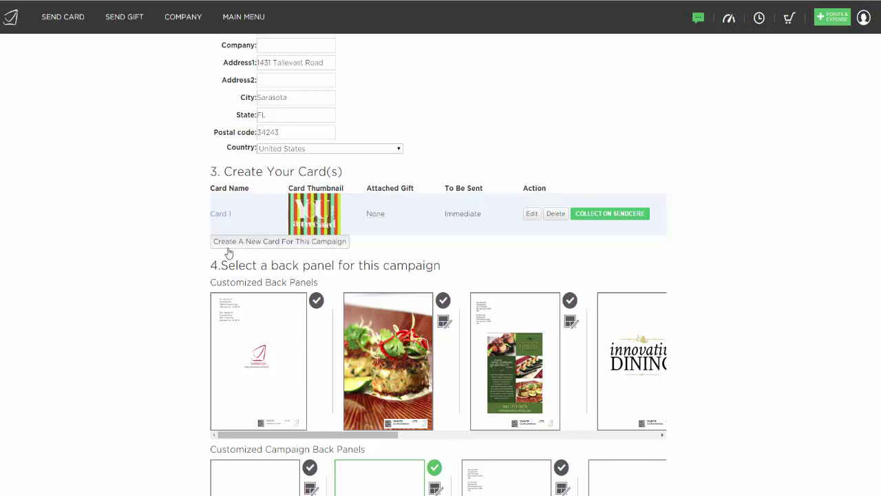
{"action": "left_click", "coordinate": [280, 247]}
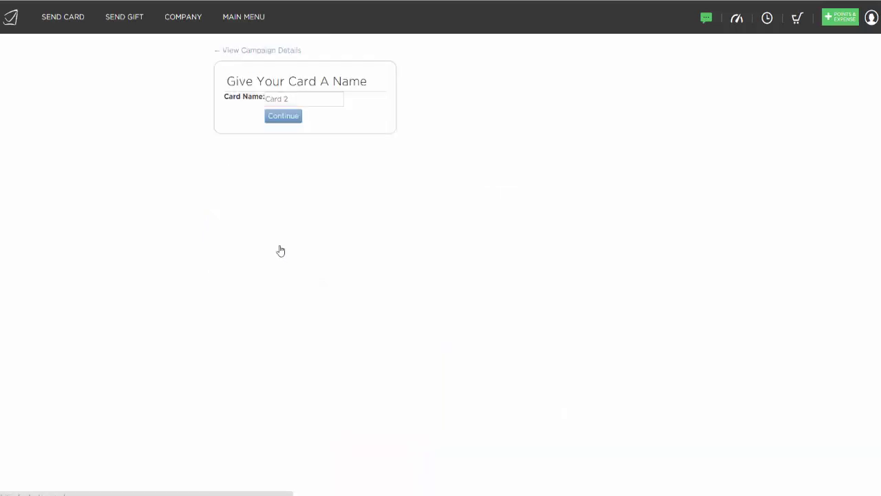
- Keep the name Card 2, find 'check' in the catalog, and open Just Checking as a 2-panel card
{"action": "left_click", "coordinate": [292, 118]}
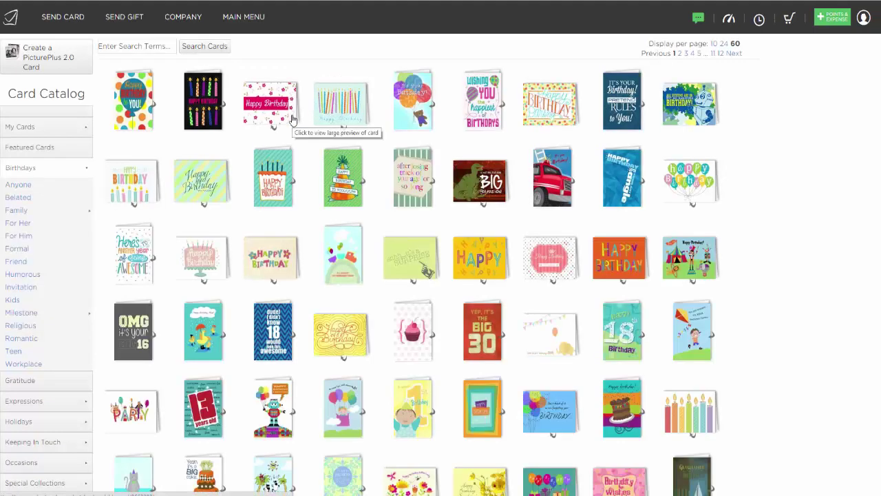
{"action": "left_click", "coordinate": [118, 49]}
{"action": "type", "text": "c"}
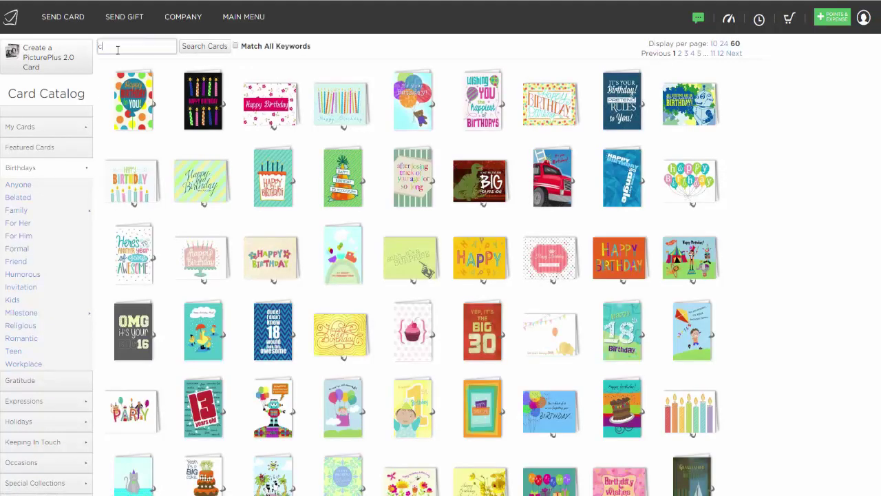
{"action": "type", "text": "heck"}
{"action": "key", "text": "Return"}
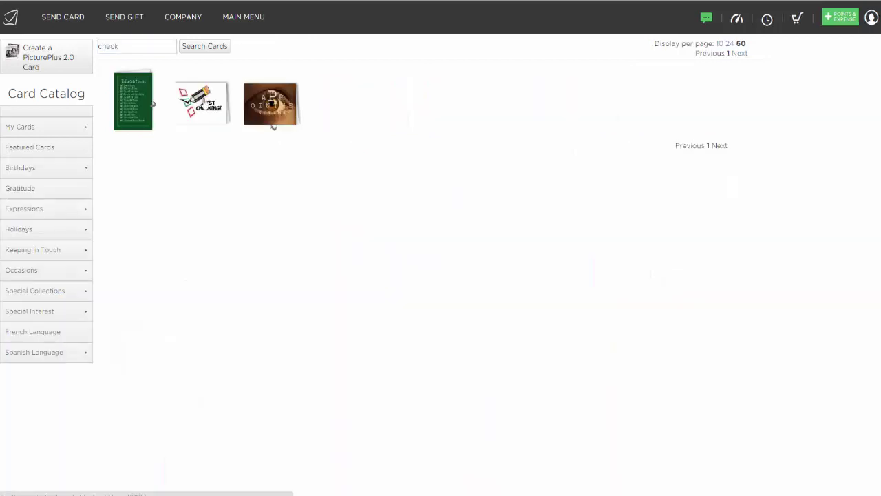
{"action": "left_click", "coordinate": [203, 102]}
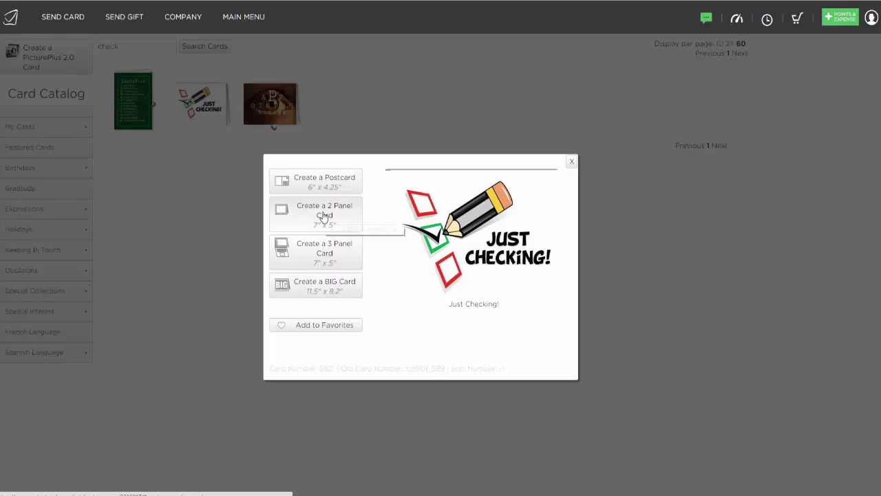
{"action": "left_click", "coordinate": [323, 216]}
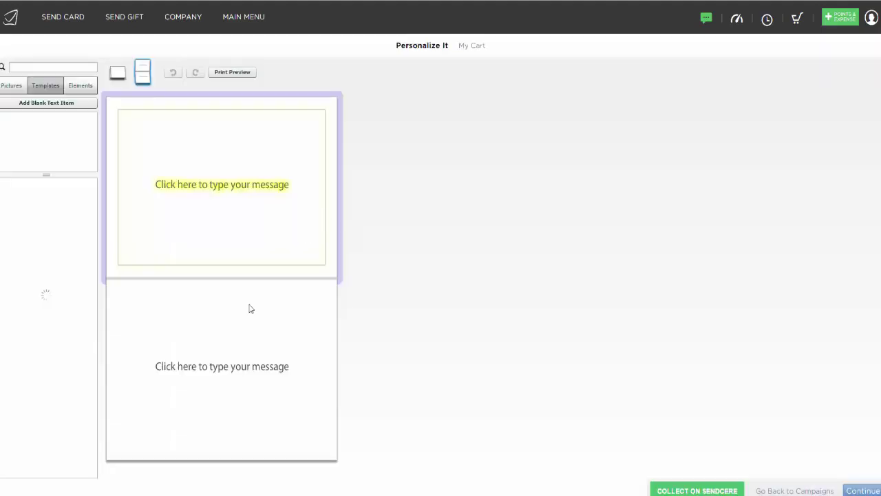
- Insert a First Name placeholder into the bottom inside message, then save the card without a gift
{"action": "left_click", "coordinate": [135, 333]}
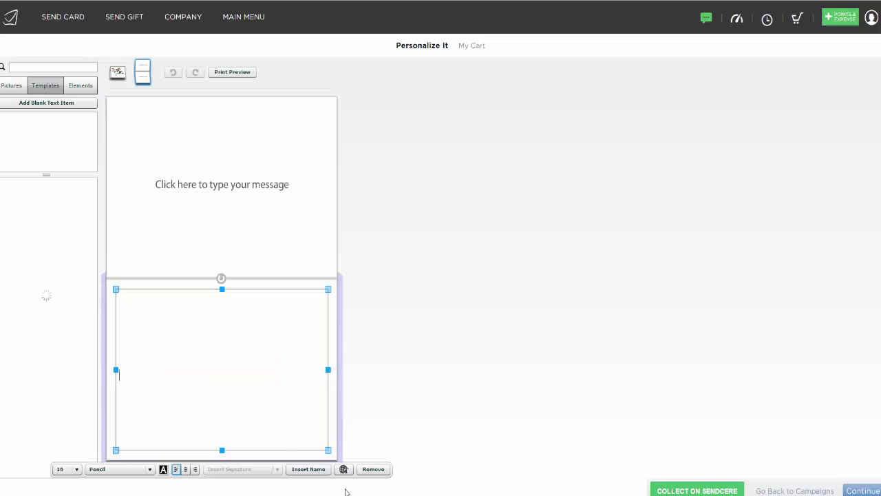
{"action": "left_click", "coordinate": [320, 471]}
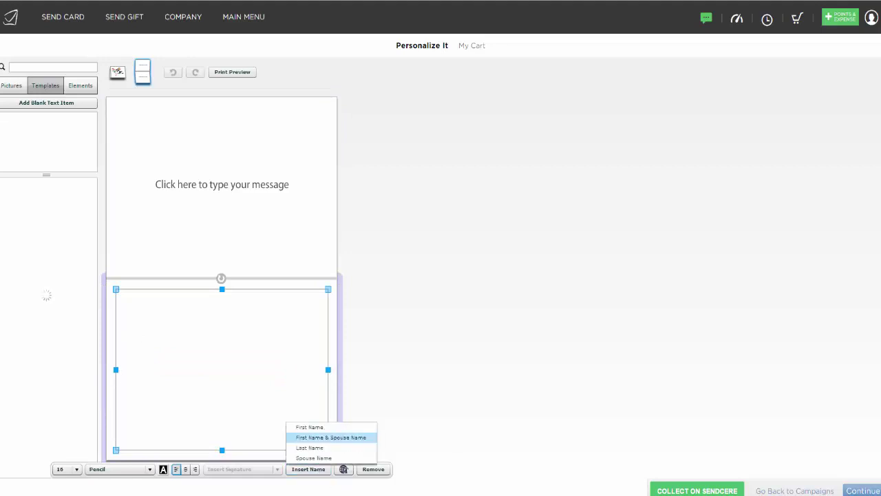
{"action": "left_click", "coordinate": [318, 426]}
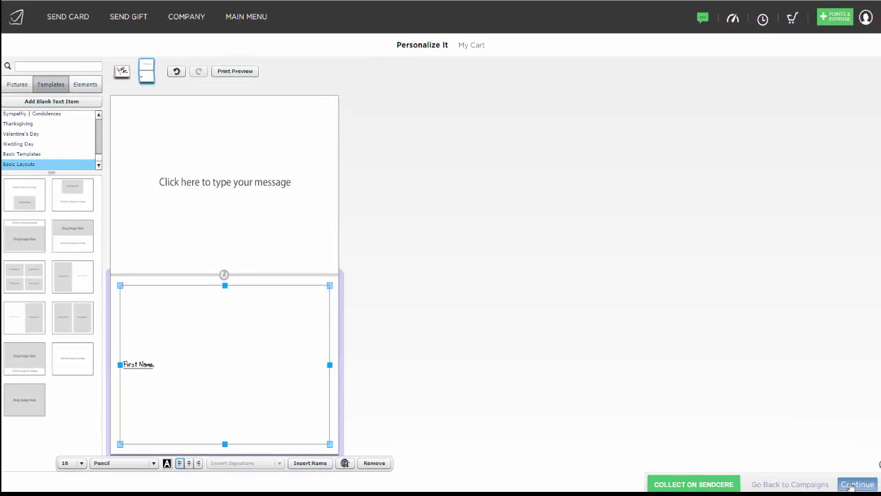
{"action": "left_click", "coordinate": [850, 484]}
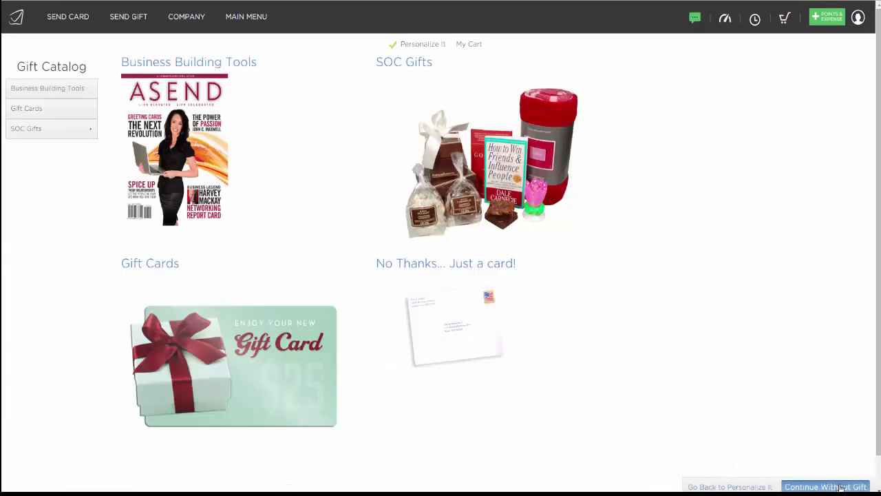
{"action": "left_click", "coordinate": [840, 487]}
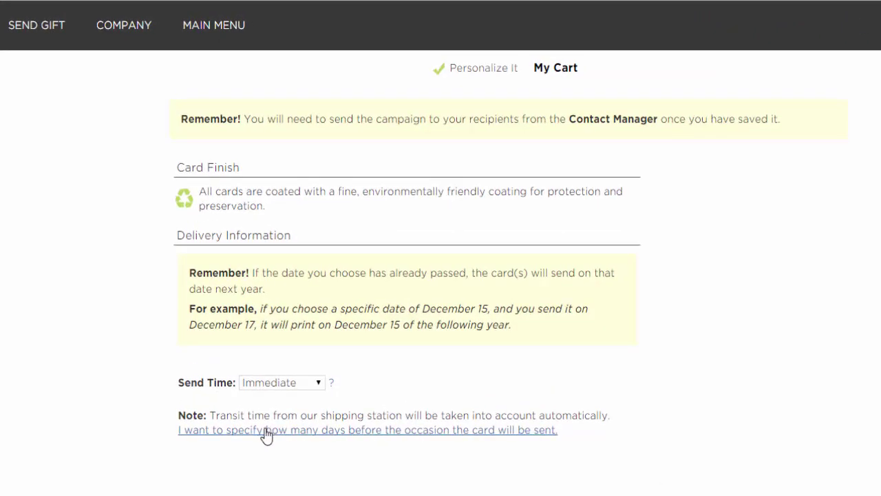
- Schedule Card 2 to send 3 Months After Immediate and save it into the campaign
{"action": "left_click", "coordinate": [479, 431]}
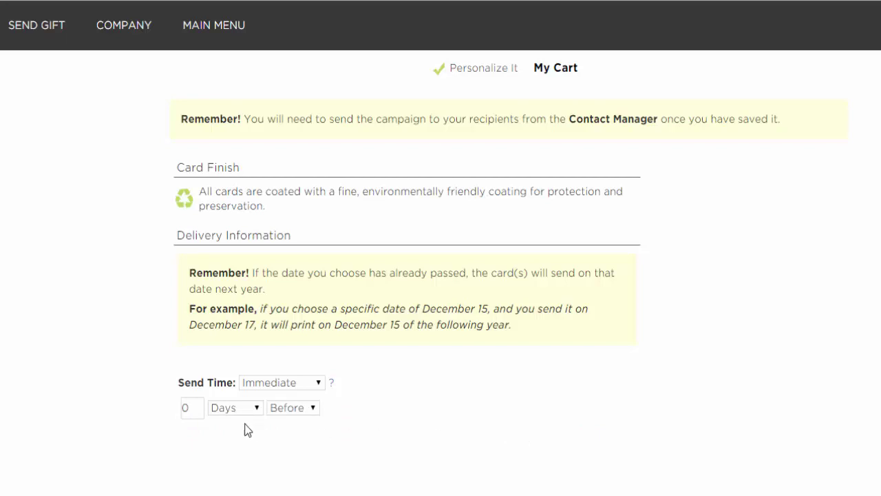
{"action": "left_click_drag", "start_coordinate": [194, 407], "coordinate": [153, 407]}
{"action": "key", "text": "BackSpace"}
{"action": "type", "text": "3"}
{"action": "left_click", "coordinate": [234, 407]}
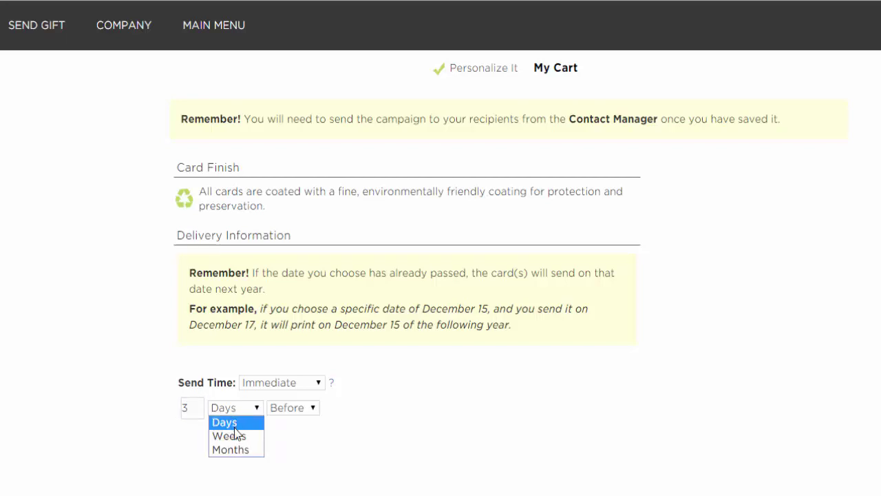
{"action": "left_click", "coordinate": [234, 451]}
{"action": "left_click", "coordinate": [297, 410]}
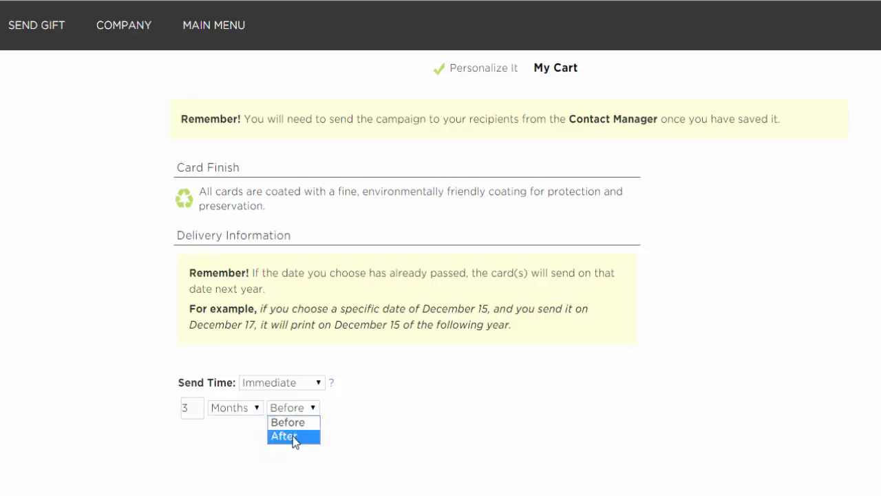
{"action": "left_click", "coordinate": [296, 437]}
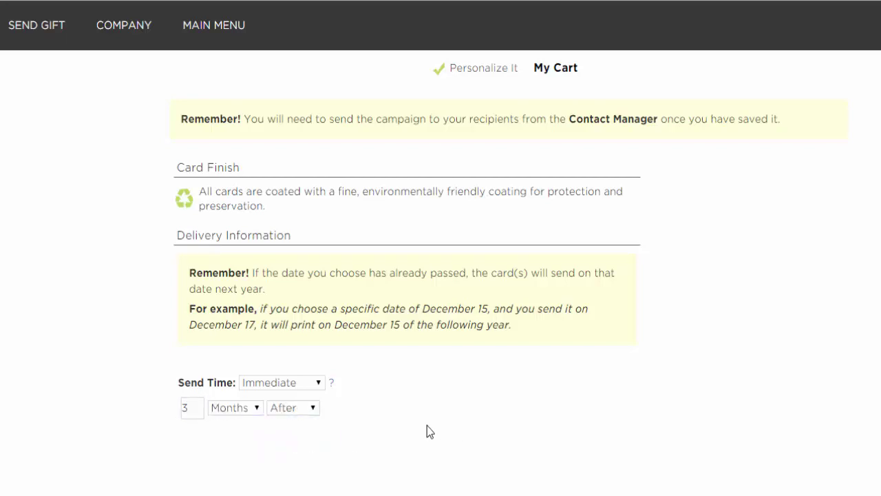
{"action": "left_click", "coordinate": [256, 410]}
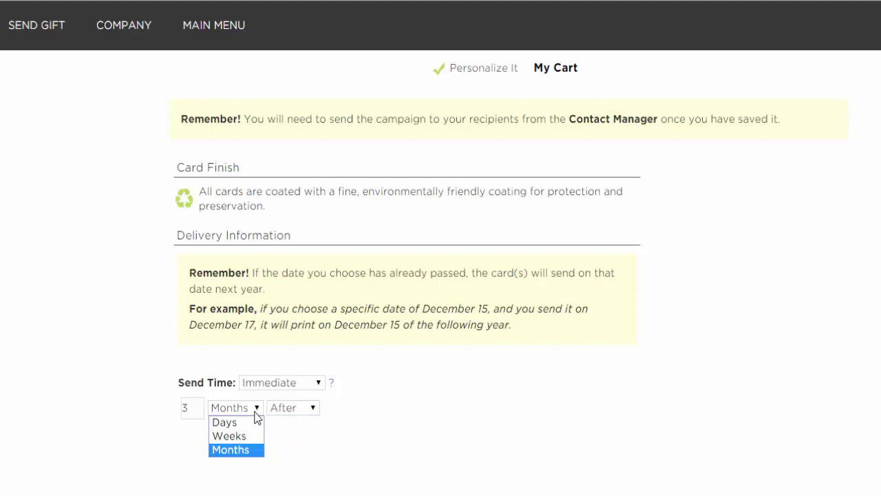
{"action": "left_click", "coordinate": [255, 412]}
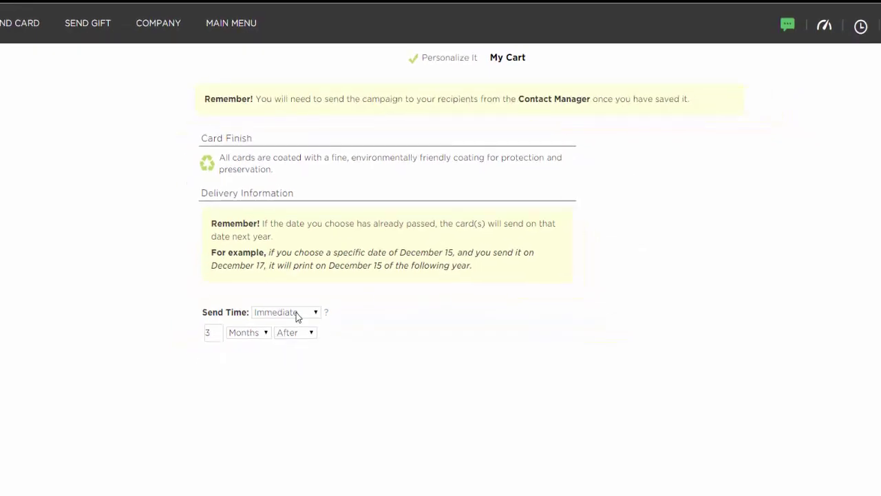
{"action": "left_click", "coordinate": [831, 490]}
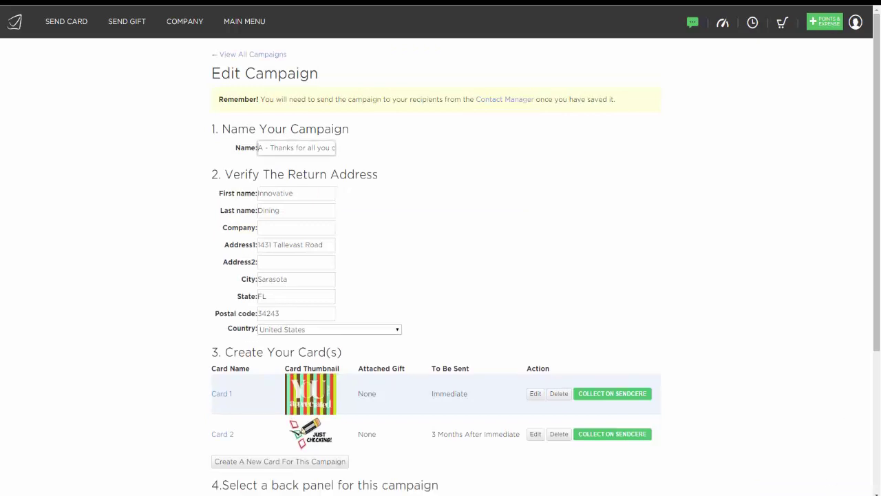
- Review Card 1 and Card 2 on the Edit Campaign page, then bring up the main menu
{"action": "scroll", "coordinate": [875, 121], "scroll_direction": "down", "scroll_amount": 1}
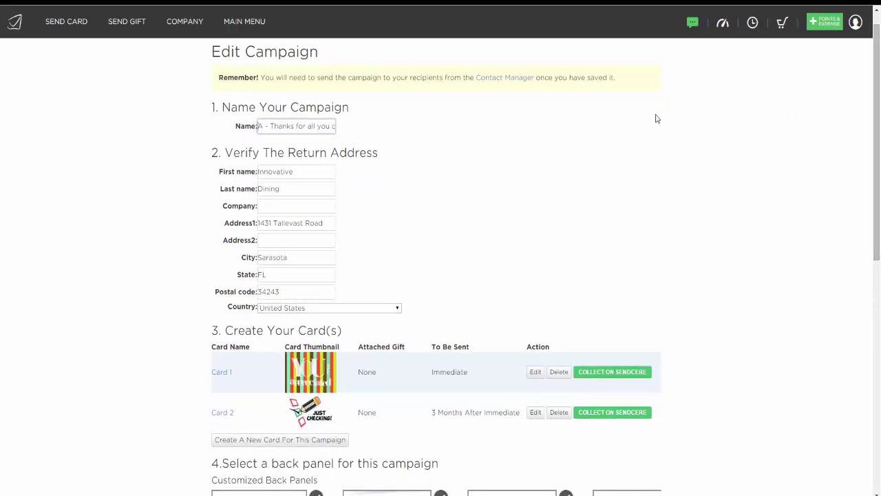
{"action": "left_click_drag", "start_coordinate": [877, 129], "coordinate": [877, 204]}
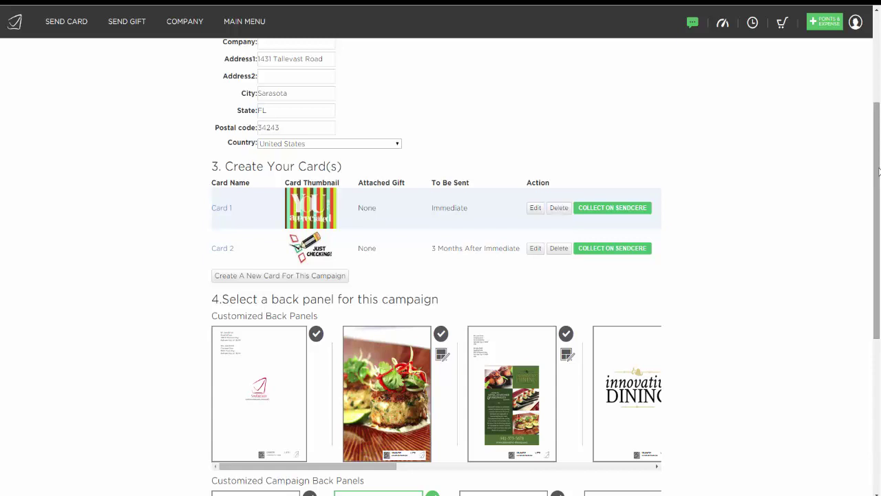
{"action": "left_click_drag", "start_coordinate": [878, 170], "coordinate": [880, 85]}
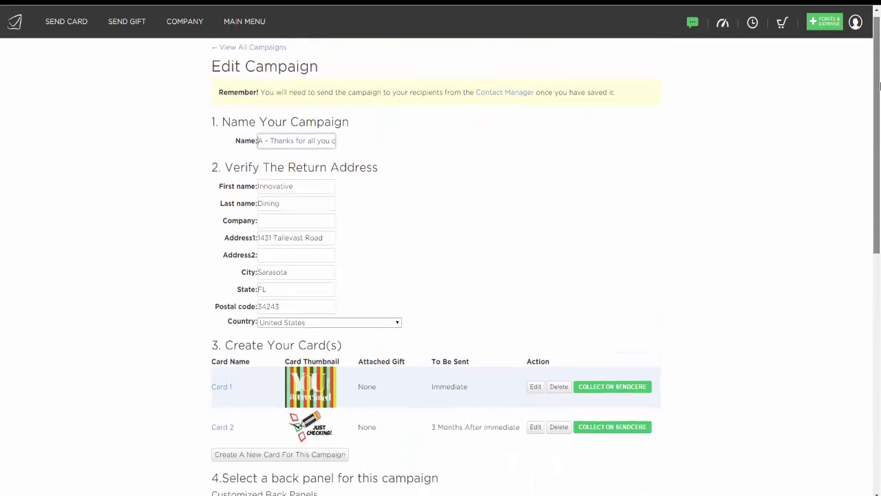
{"action": "left_click", "coordinate": [248, 21]}
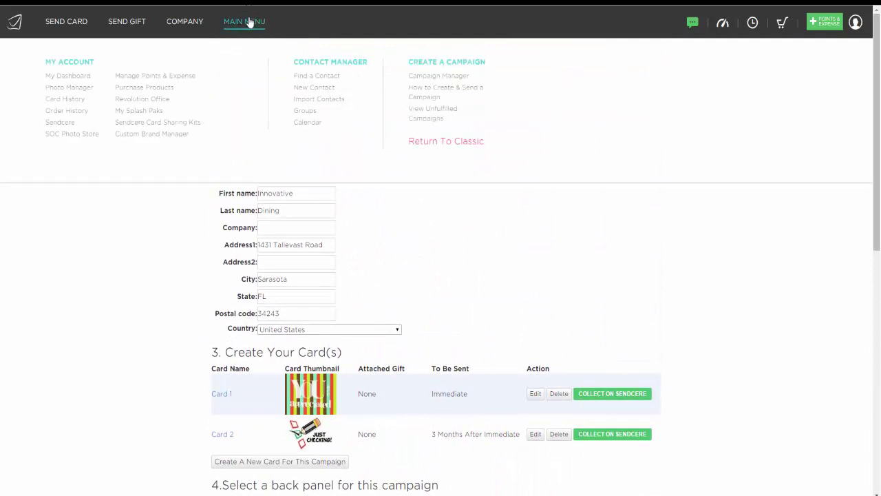
- On Find a Contact, search by first name and open the second matching contact's record
{"action": "left_click", "coordinate": [333, 76]}
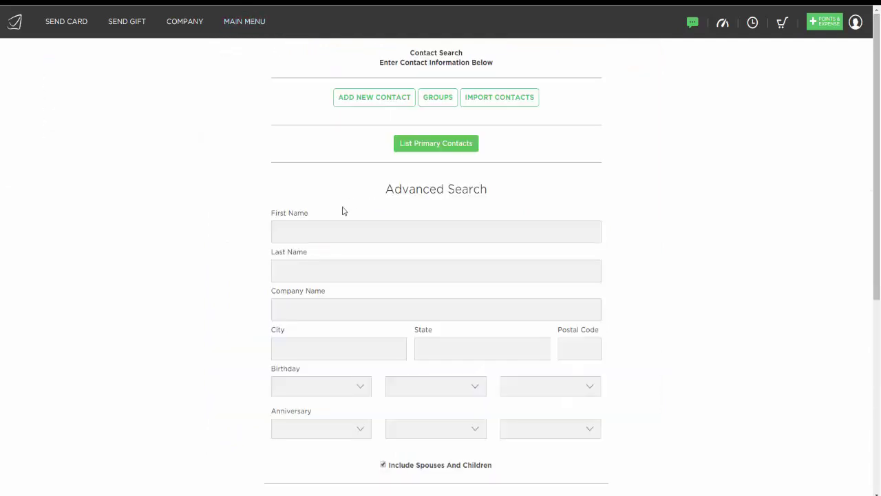
{"action": "left_click", "coordinate": [324, 231]}
{"action": "type", "text": "Ju"}
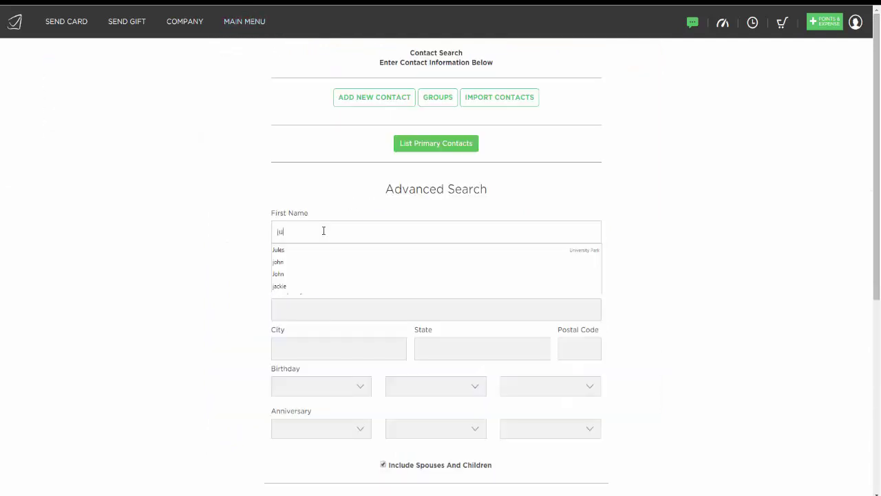
{"action": "key", "text": "Return"}
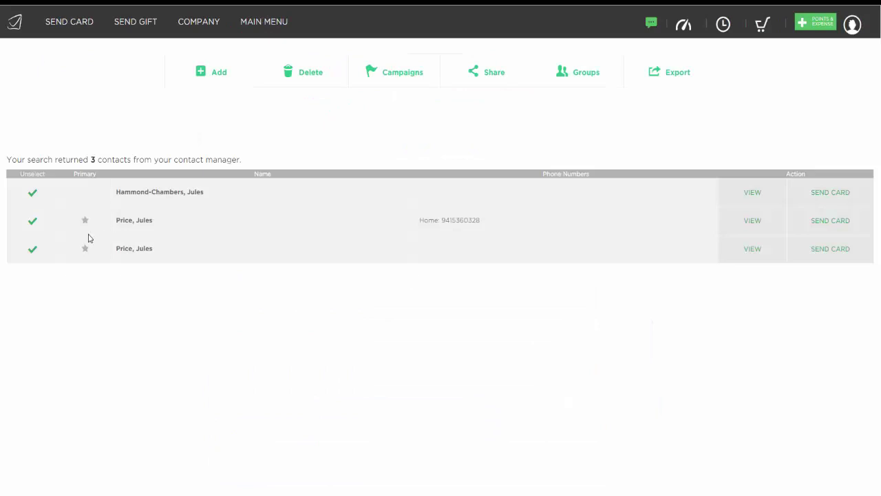
{"action": "left_click", "coordinate": [753, 225]}
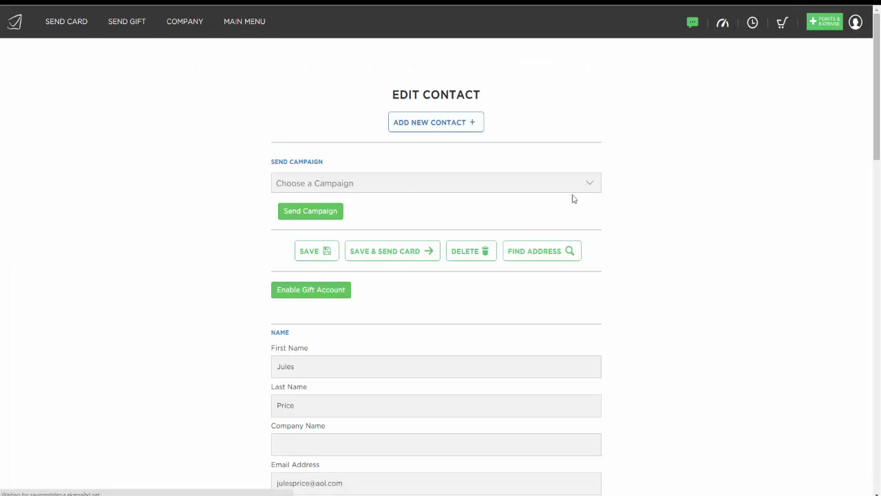
- Send the 'A - Thanks for all you do - No Gift' campaign to this contact and confirm
{"action": "left_click", "coordinate": [526, 189]}
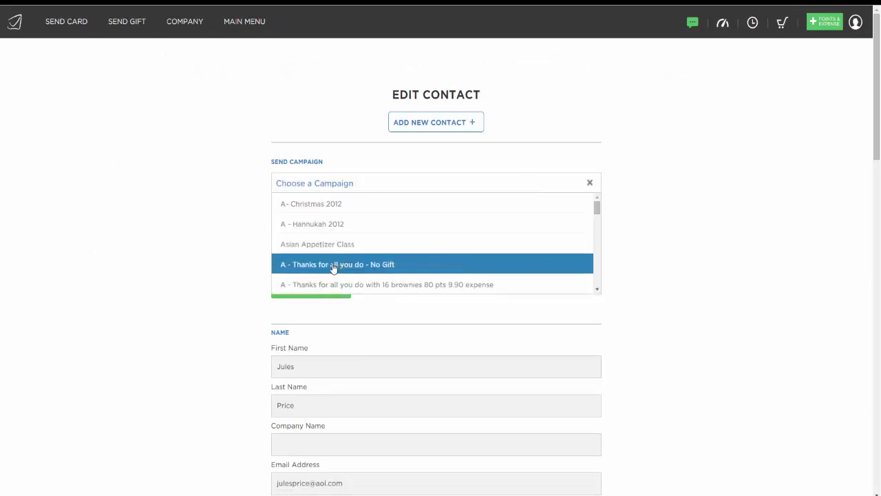
{"action": "left_click", "coordinate": [364, 267]}
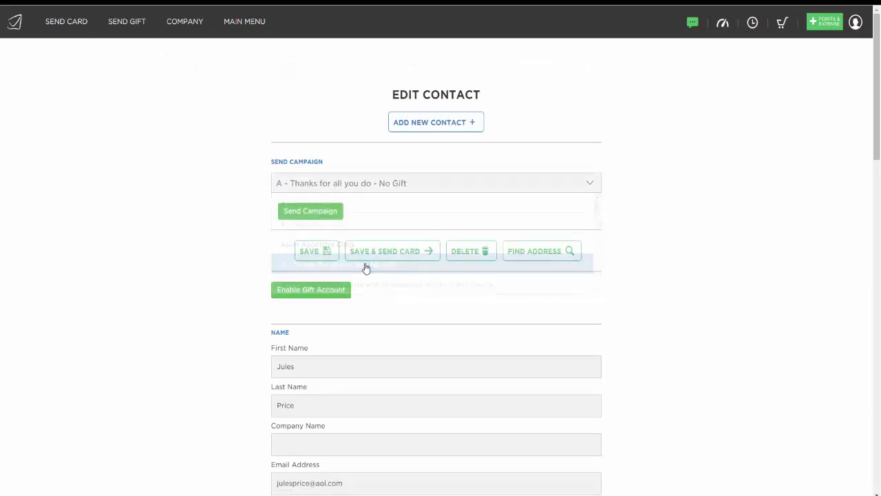
{"action": "left_click", "coordinate": [321, 216]}
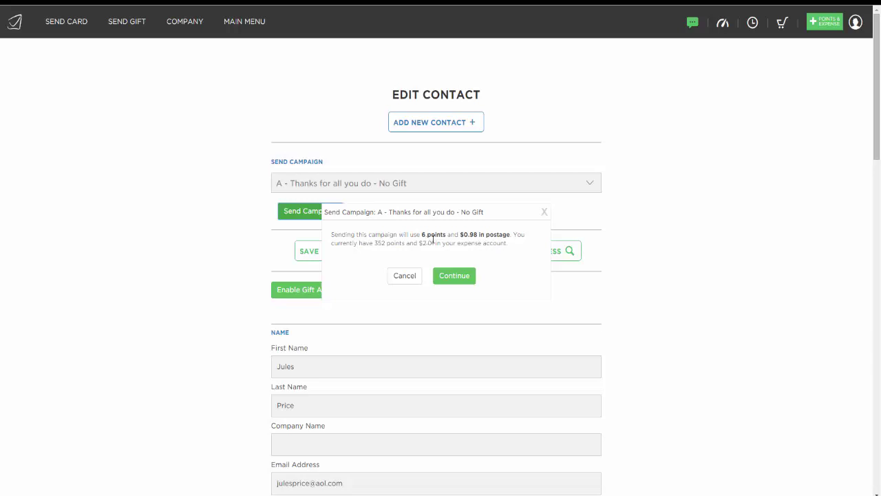
{"action": "left_click", "coordinate": [544, 213]}
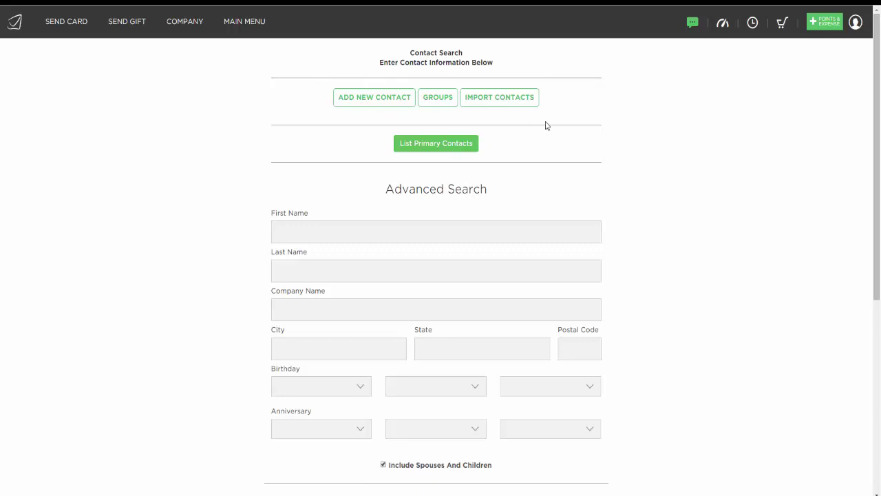
- Limit the contact search to only the Happy New Year 2015 group, returning 123 contacts
{"action": "scroll", "coordinate": [351, 340], "scroll_direction": "down", "scroll_amount": 5}
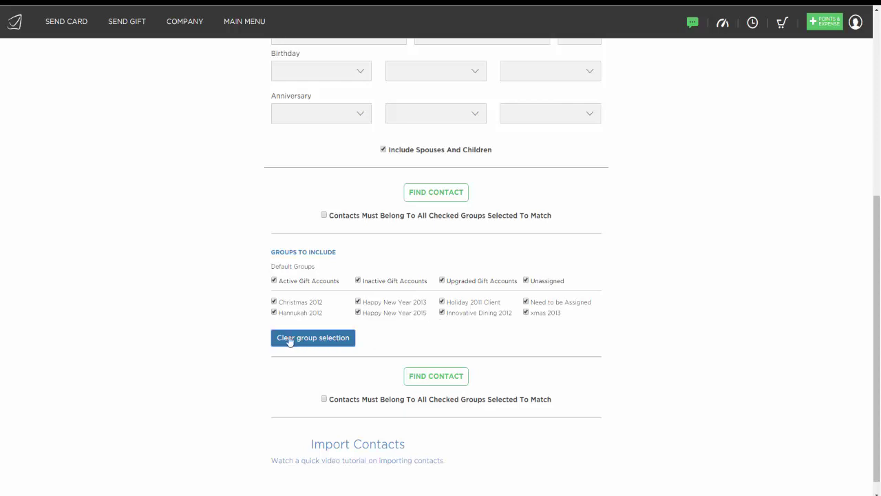
{"action": "left_click", "coordinate": [320, 341]}
{"action": "left_click", "coordinate": [358, 313]}
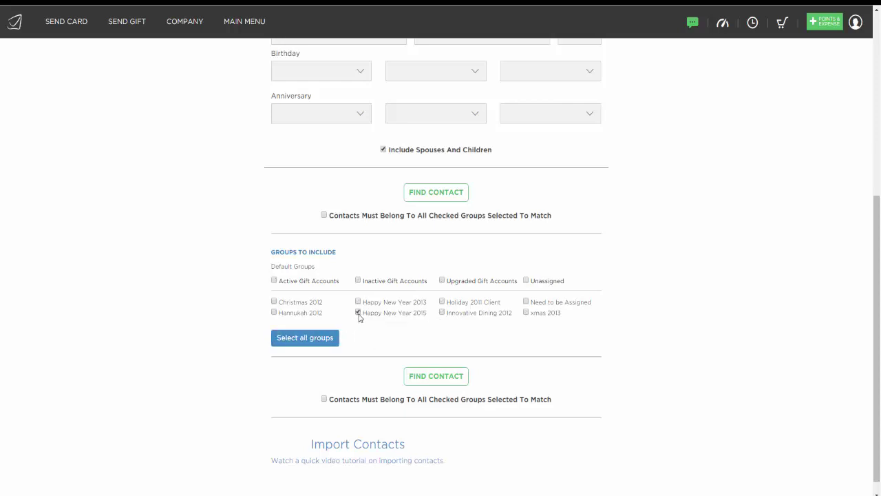
{"action": "left_click", "coordinate": [450, 196]}
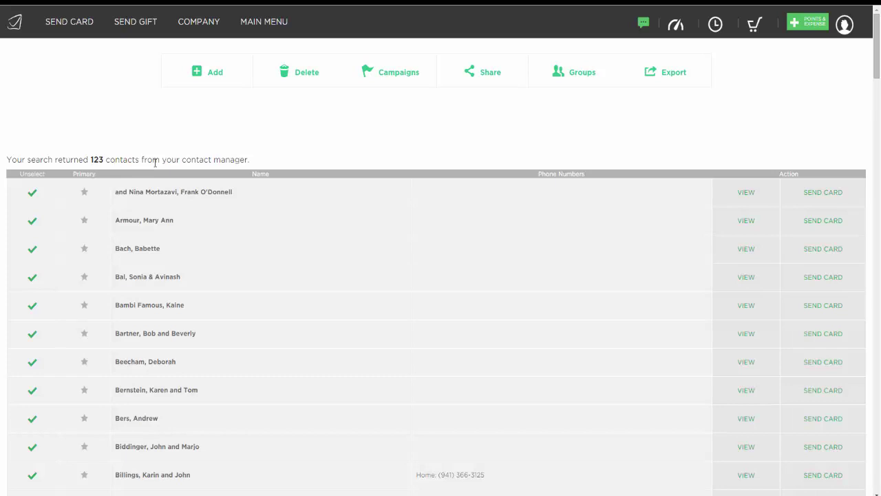
- Pick 'A - Thanks for all you do - No Gift' as the campaign for the 123 checked contacts
{"action": "left_click", "coordinate": [401, 76]}
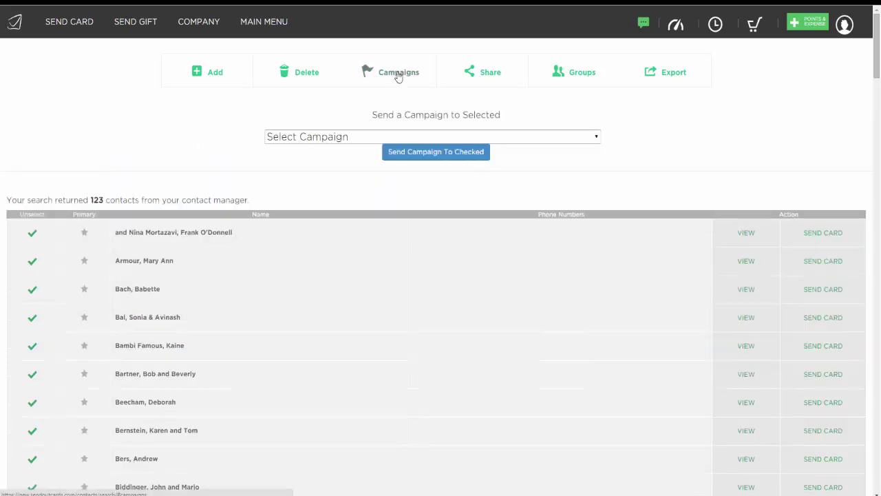
{"action": "left_click", "coordinate": [357, 138]}
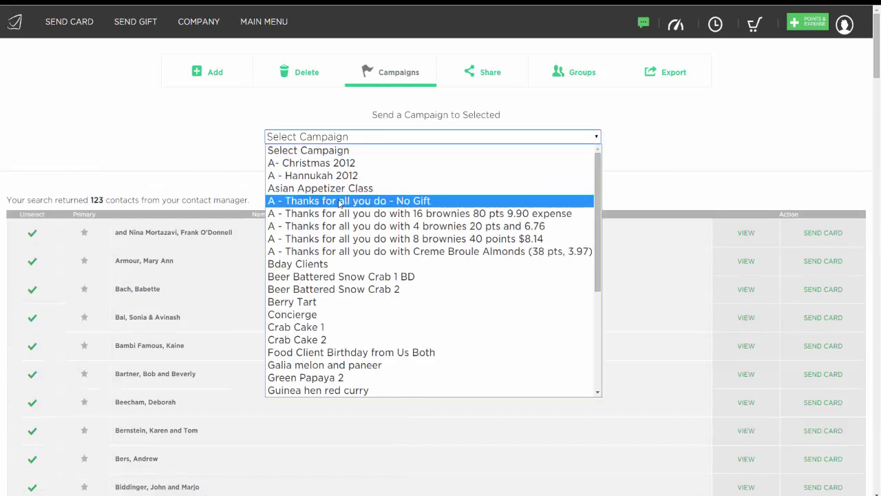
{"action": "left_click", "coordinate": [343, 201]}
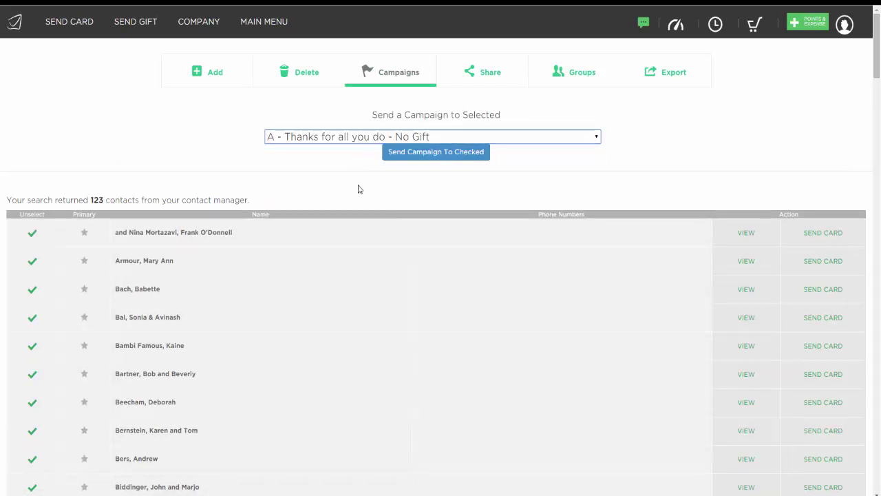